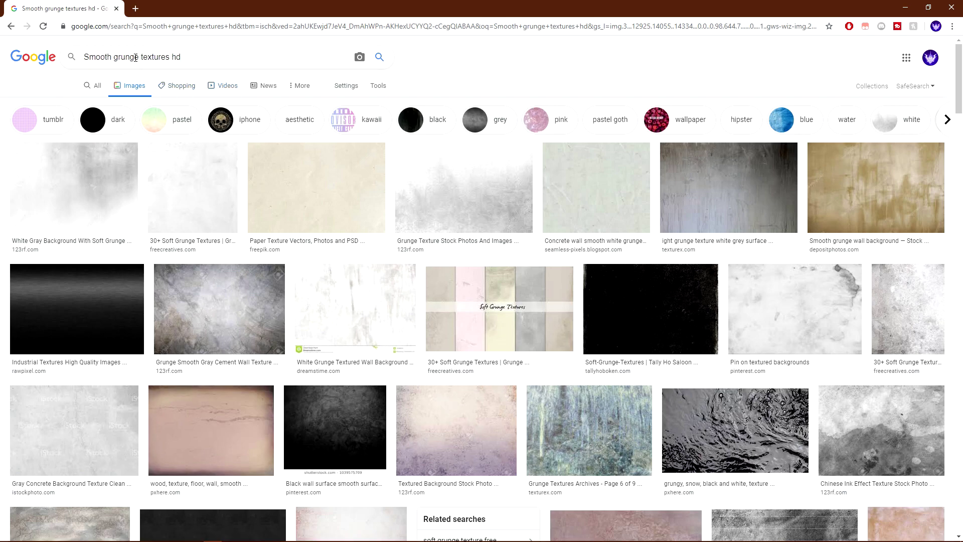
Step: Find the light gray metal texture from Freepik in the "Smooth grunge textures hd" image results and open its preview
triple_click(207, 56)
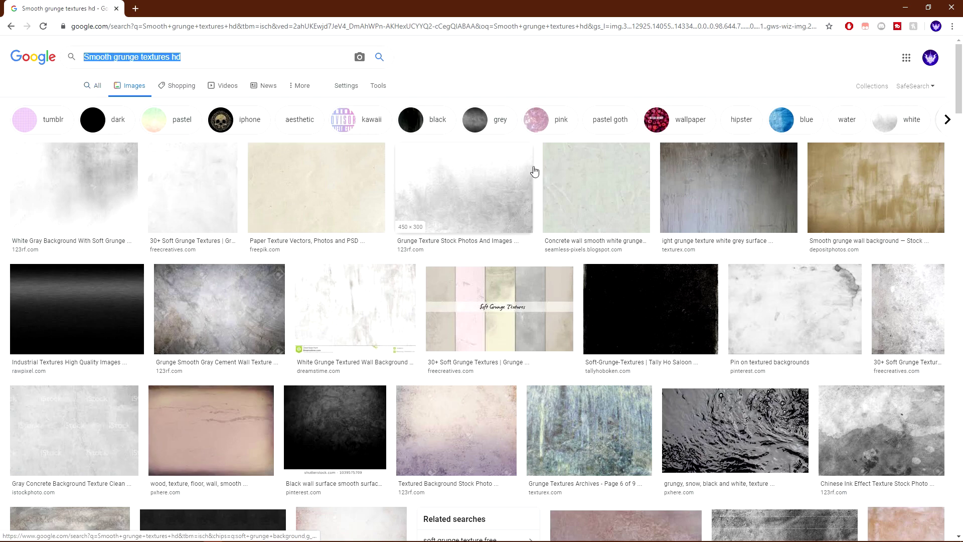
click(443, 62)
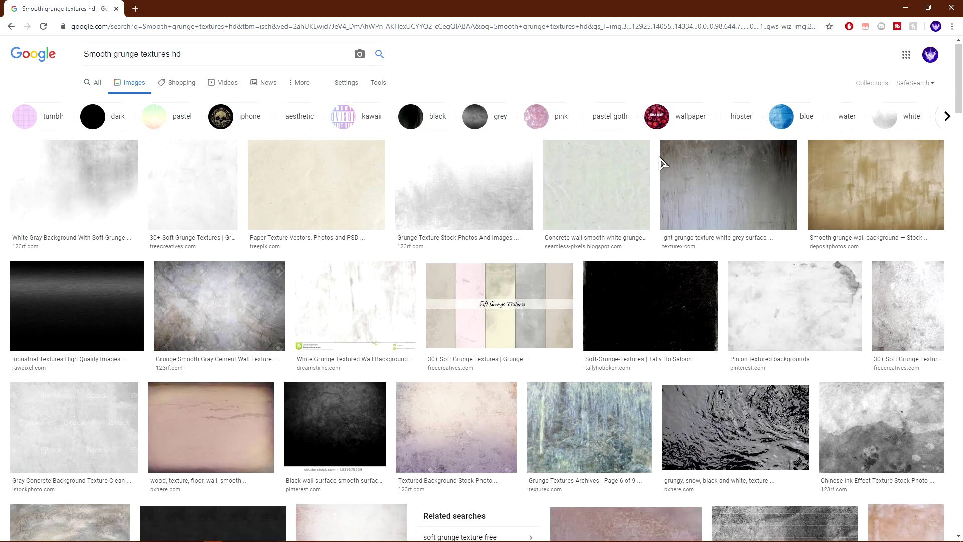
scroll(660, 162, down, 5)
scroll(659, 162, down, 8)
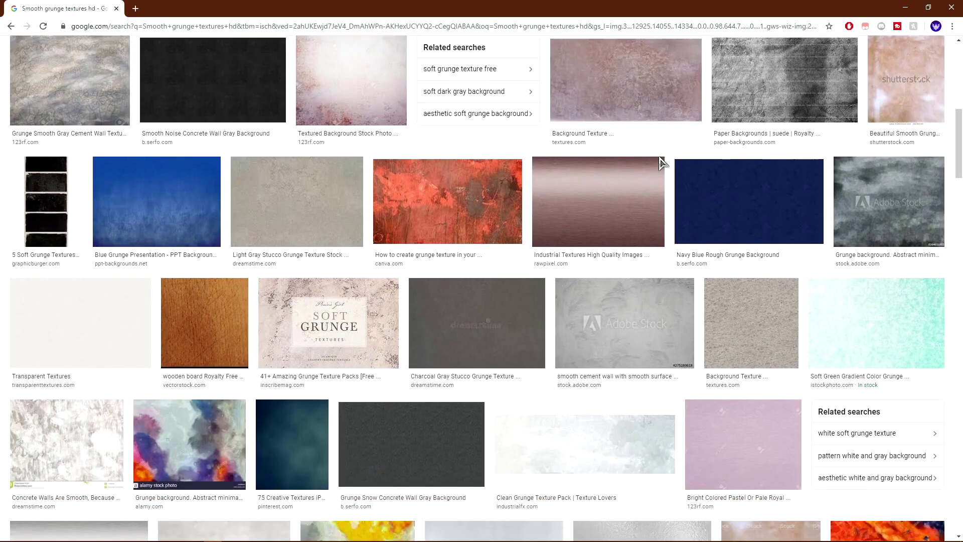
scroll(660, 162, down, 5)
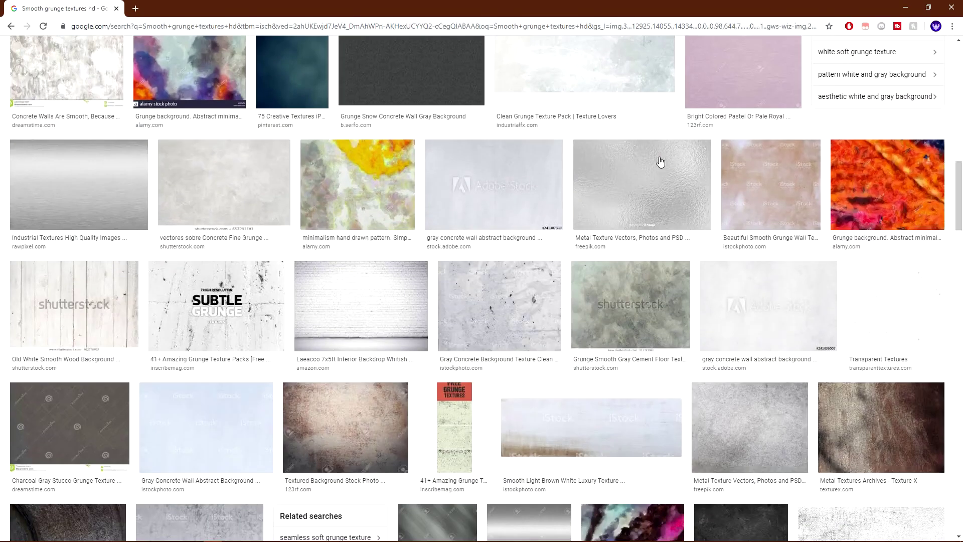
scroll(660, 162, down, 1)
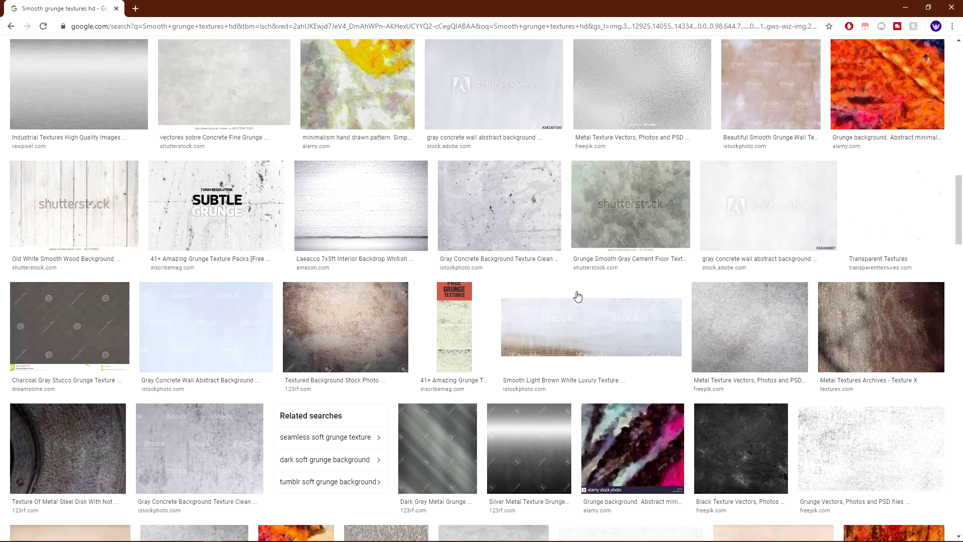
click(752, 348)
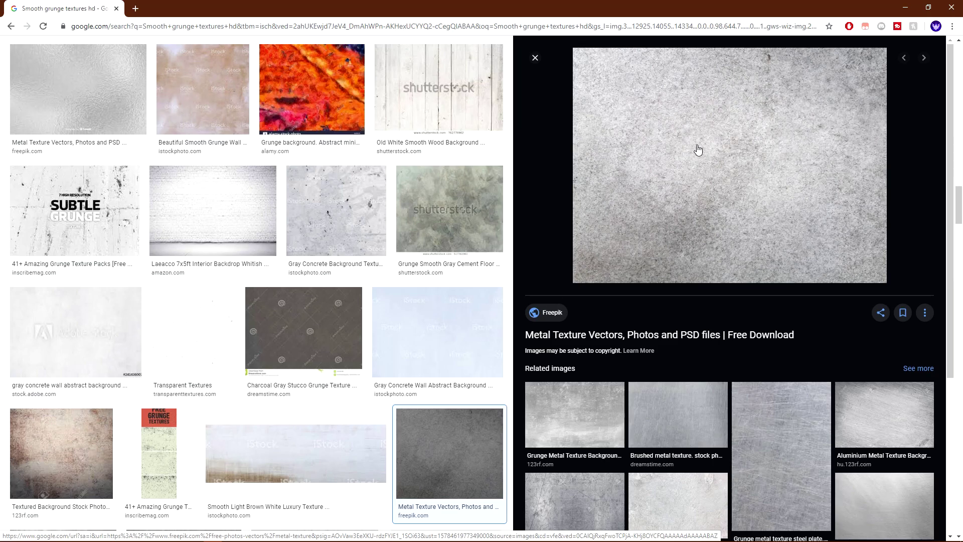
Step: Save the previewed texture as the JPEG "Grunge Texture tutorial" in the C4D Textures folder under Pictures, and close the preview
right_click(712, 152)
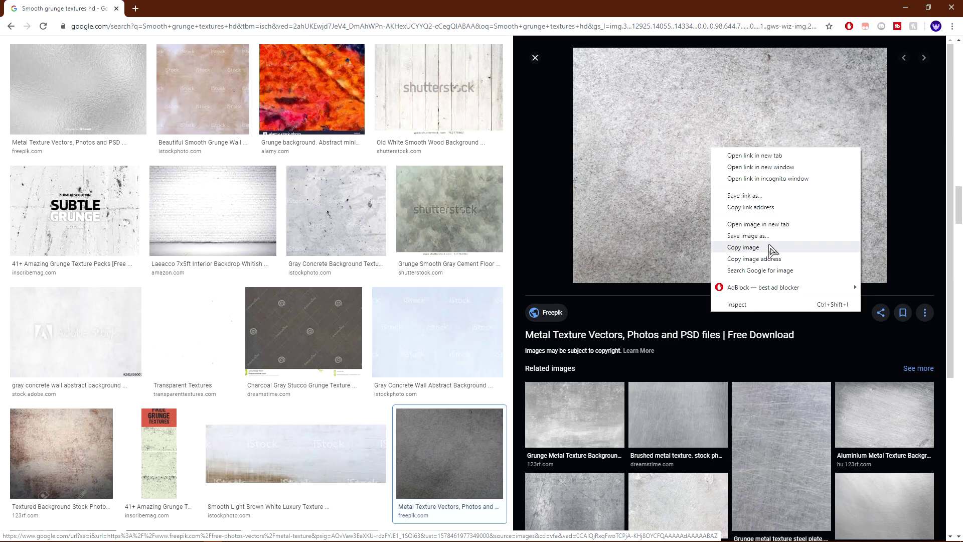
click(764, 239)
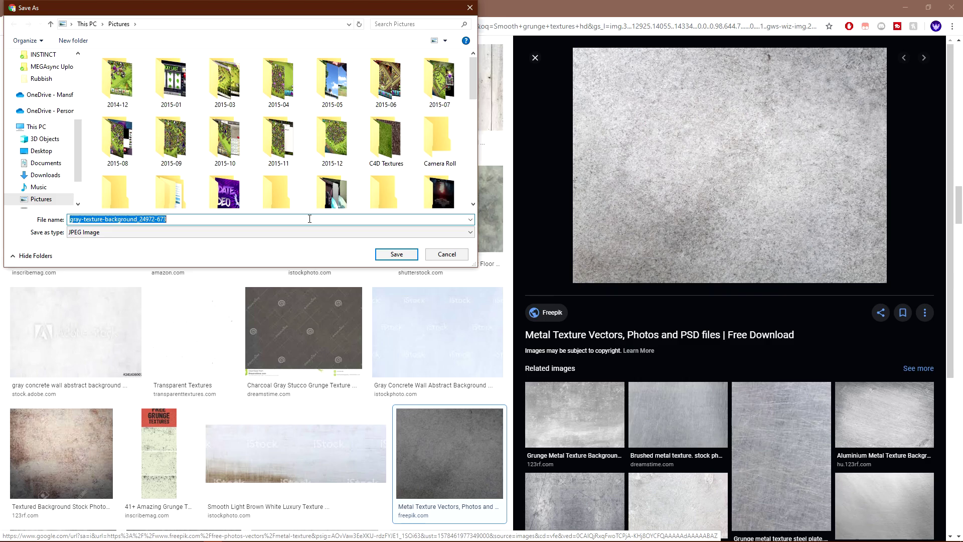
key(BackSpace)
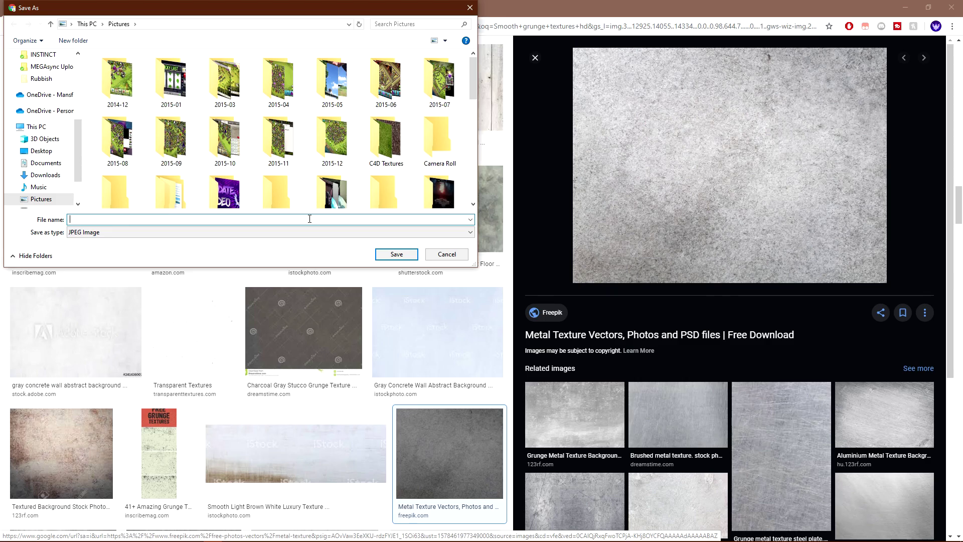
double_click(384, 146)
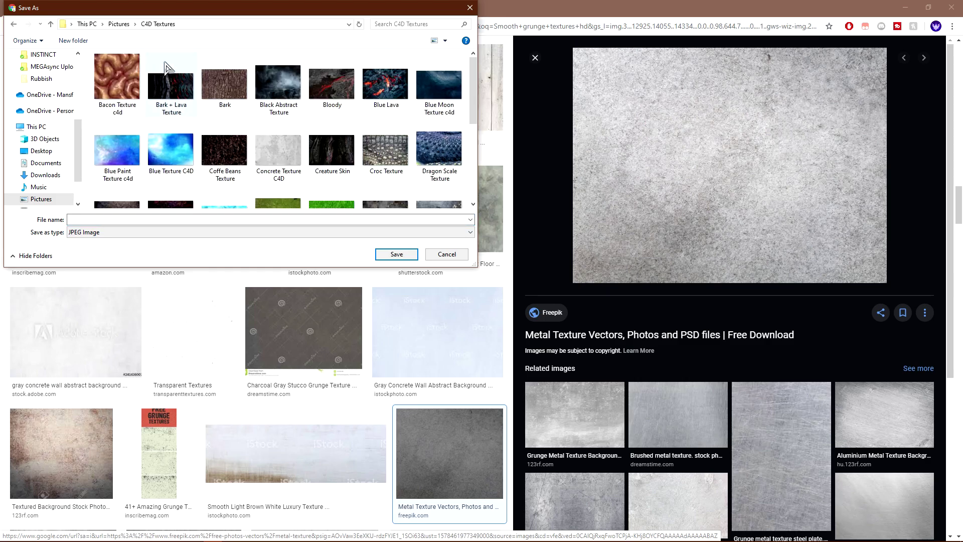
click(186, 221)
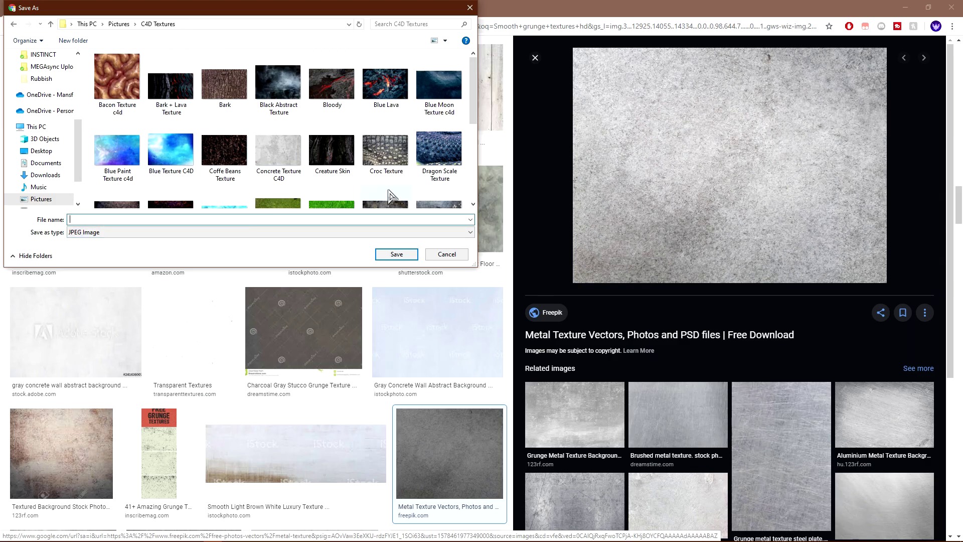
text(Grunge)
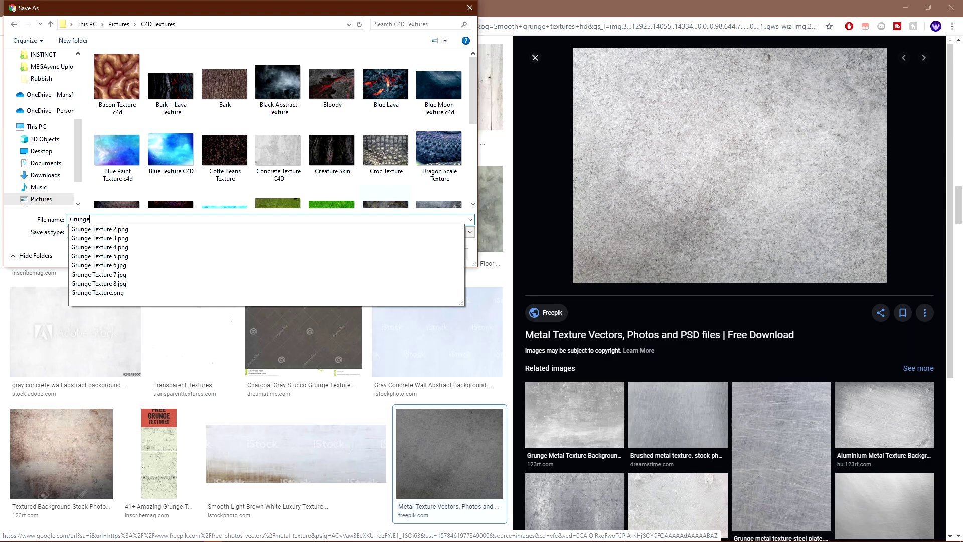
text( Texture tutorial)
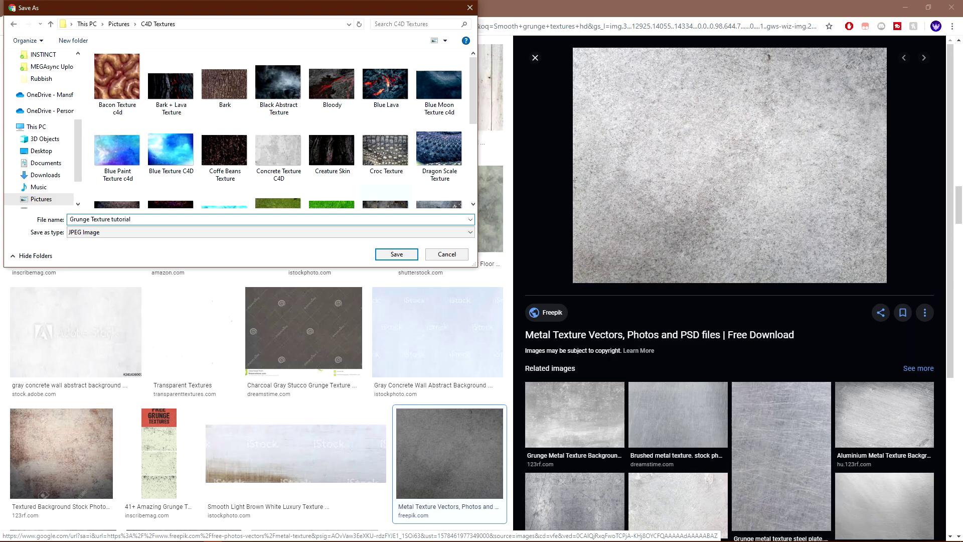
click(396, 254)
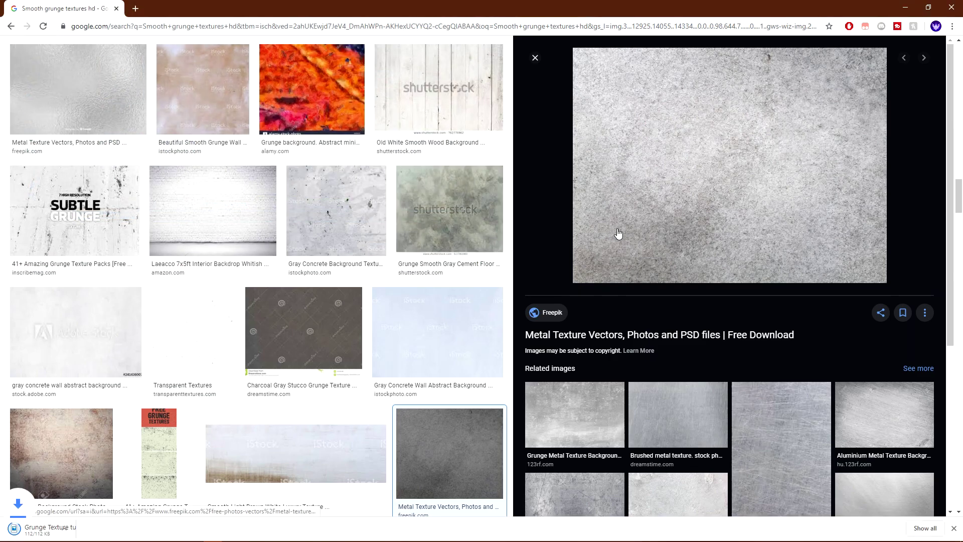
click(535, 58)
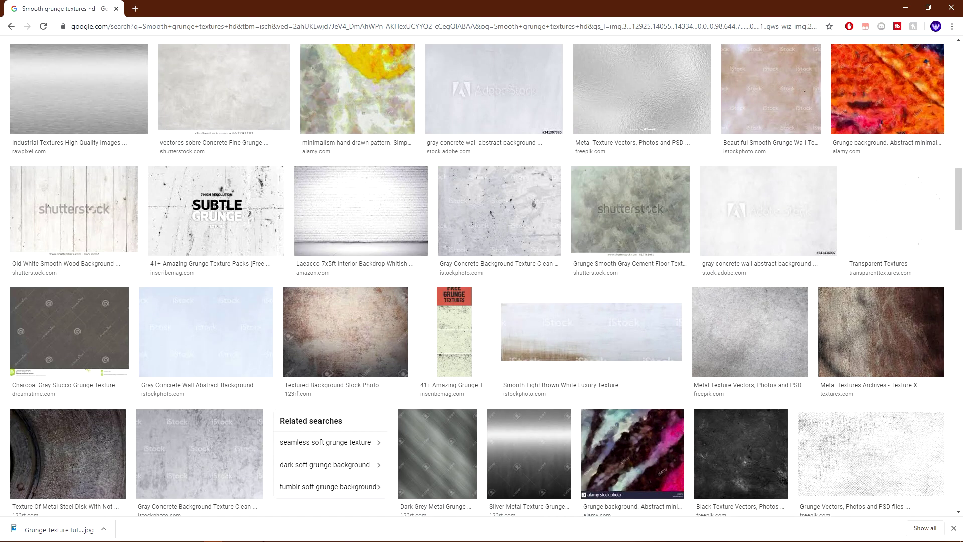
Step: Switch to Cinema 4D, create a new material and open it in the Material Editor
mouse_move(262, 537)
click(255, 504)
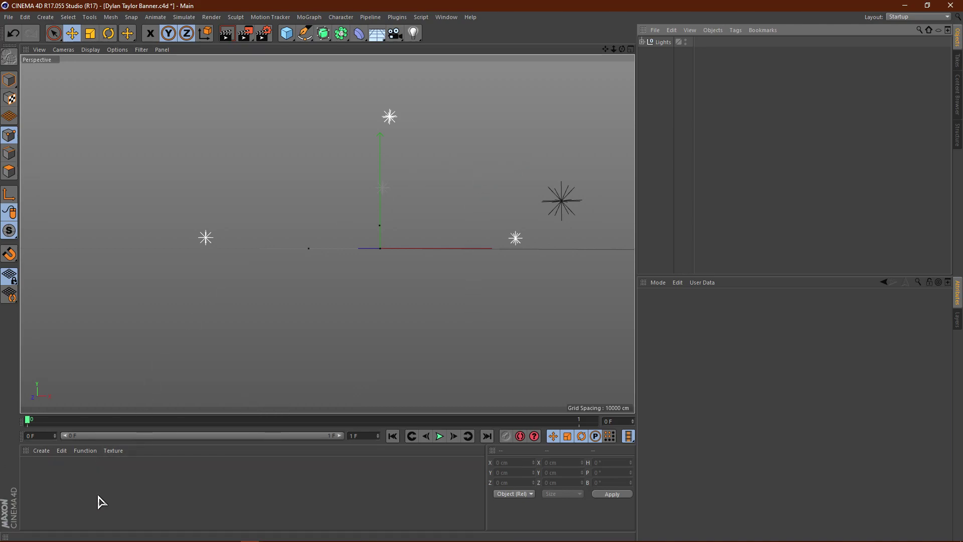
double_click(45, 480)
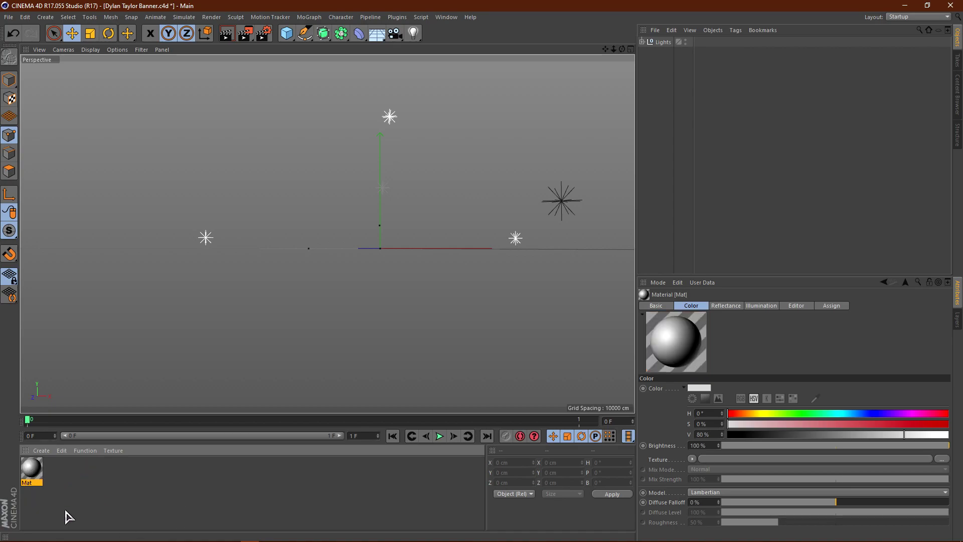
double_click(33, 472)
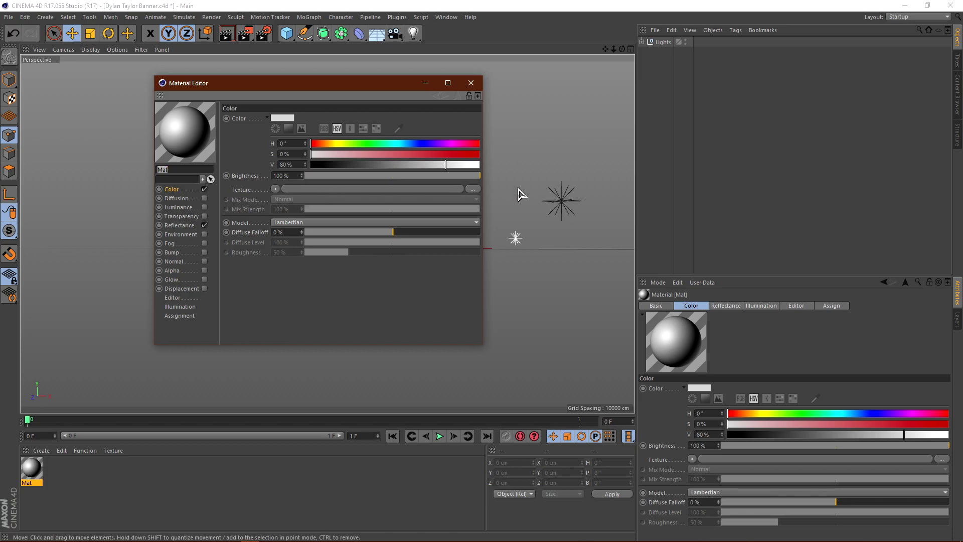
Step: Load "Grunge Texture tutorial" from Pictures > C4D Textures as the material's Color texture, without copying it to the project location
click(472, 189)
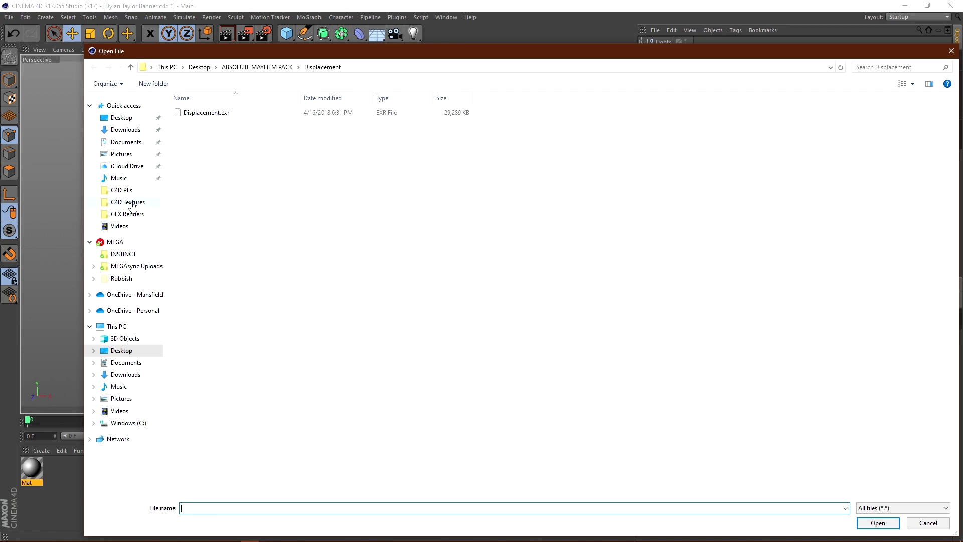
click(122, 399)
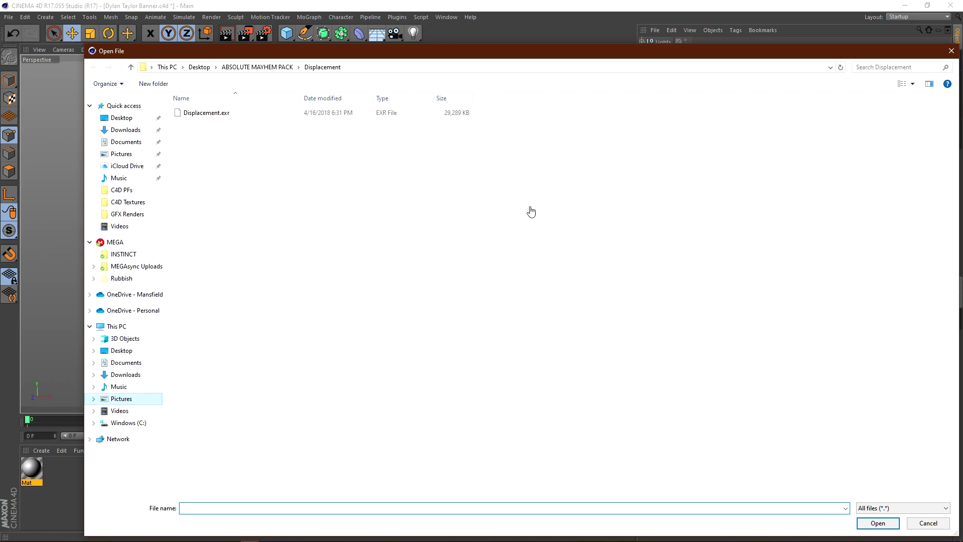
scroll(636, 189, down, 4)
scroll(635, 189, up, 5)
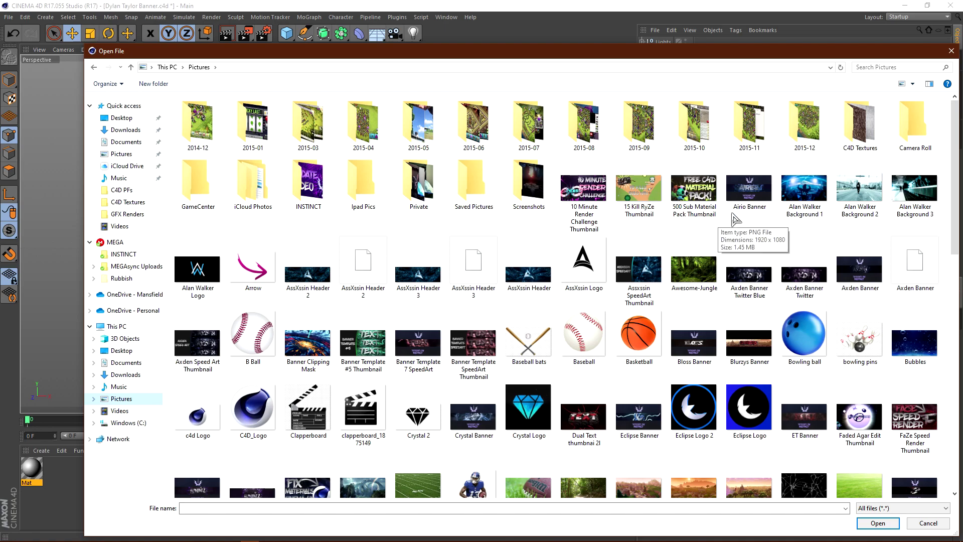
double_click(858, 137)
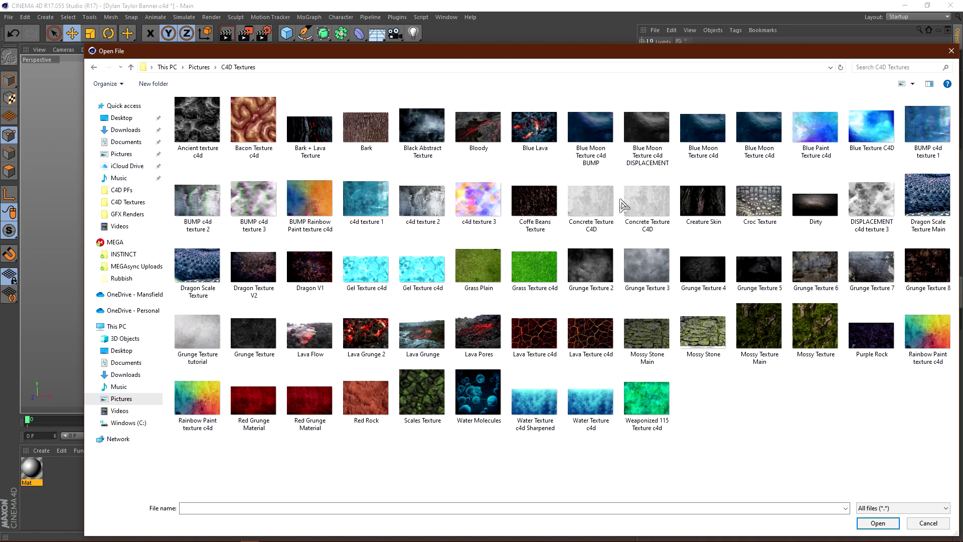
double_click(203, 328)
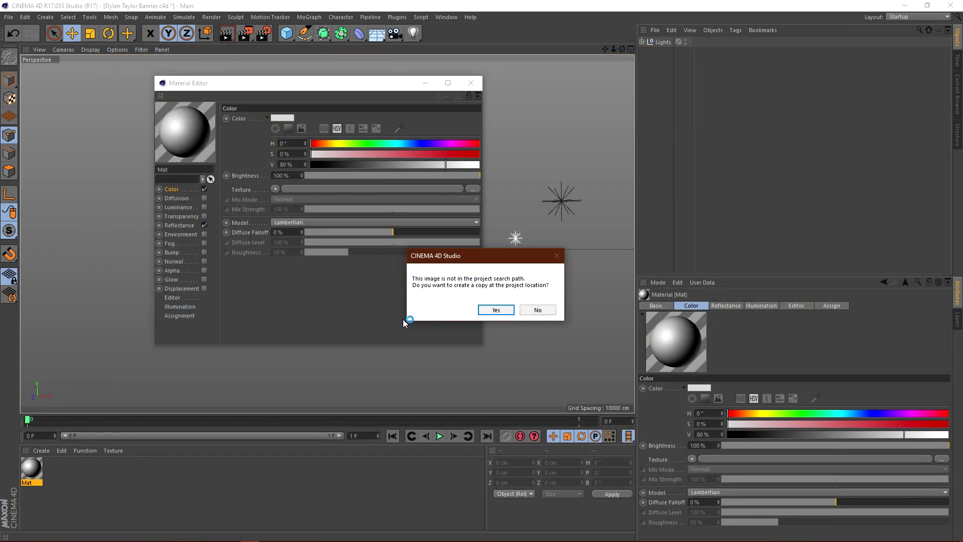
click(552, 311)
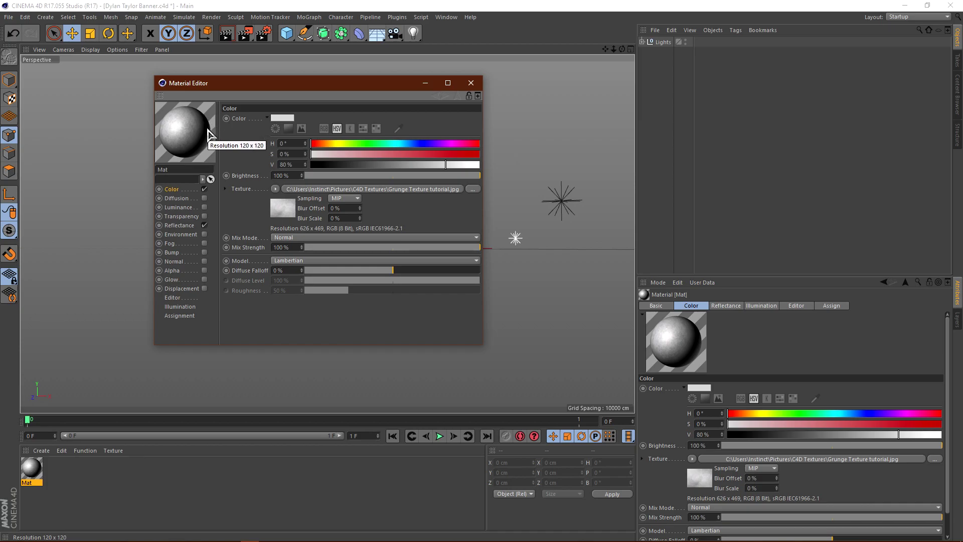
Step: Set the material preview to Object (Soft Shadow) and disable the material's Reflectance channel
right_click(190, 130)
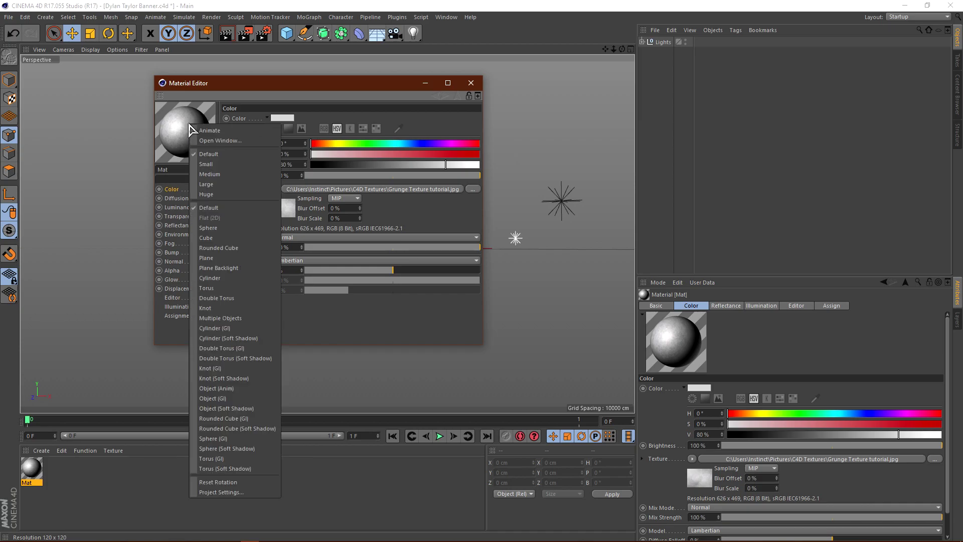
click(239, 408)
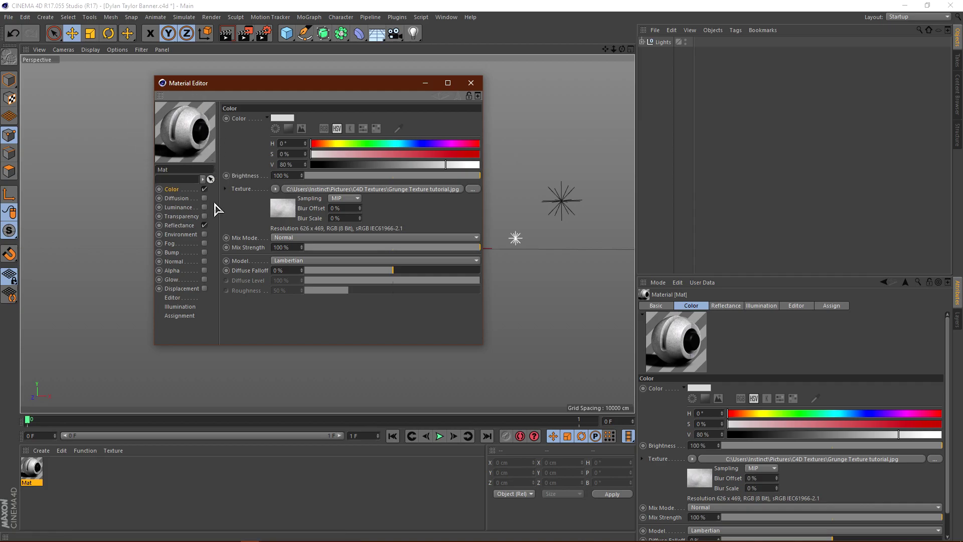
click(181, 229)
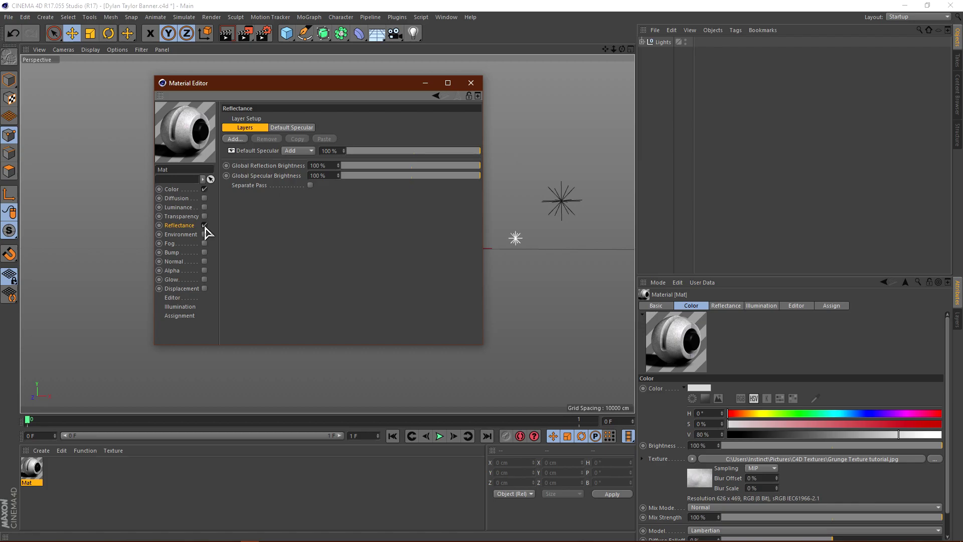
click(204, 225)
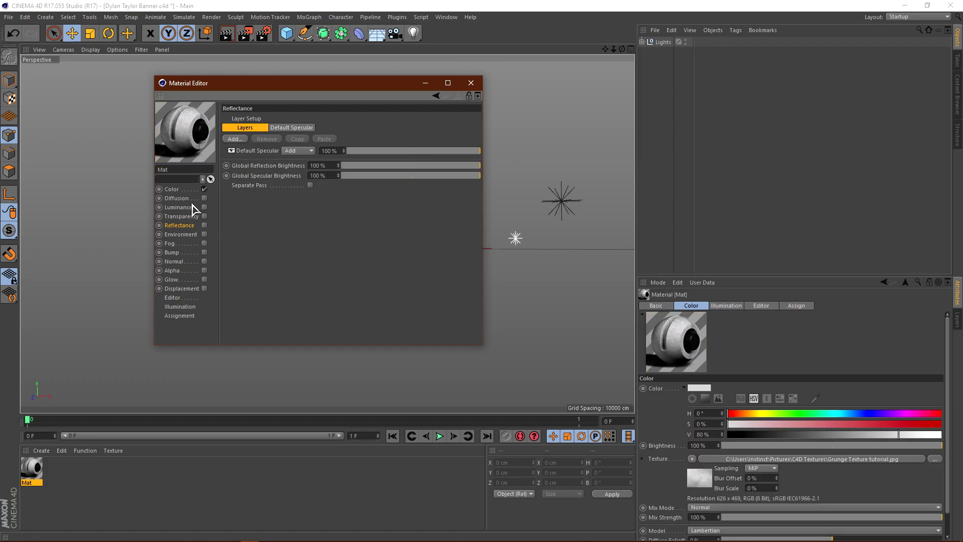
Step: Try out the material's Diffusion channel with different brightness levels, and switch the channel off again
click(184, 198)
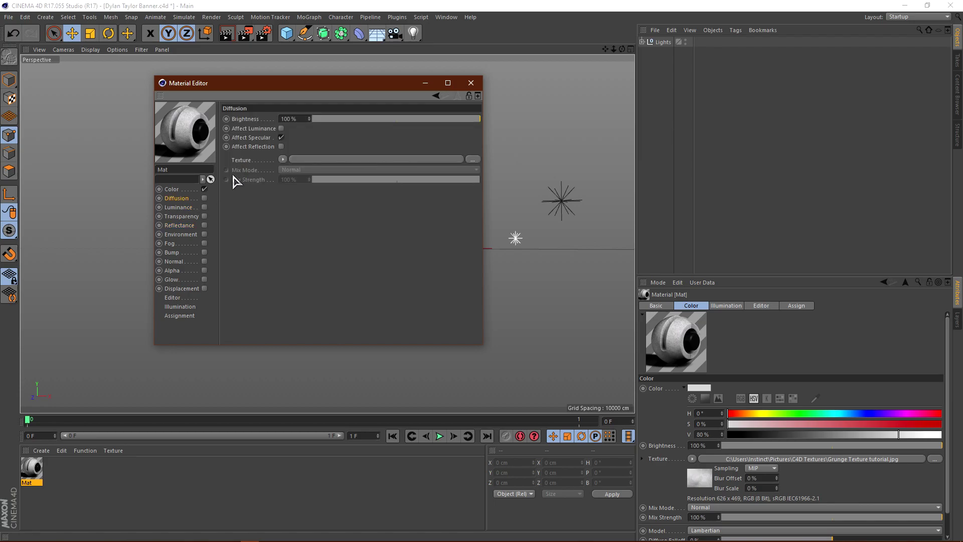
click(204, 198)
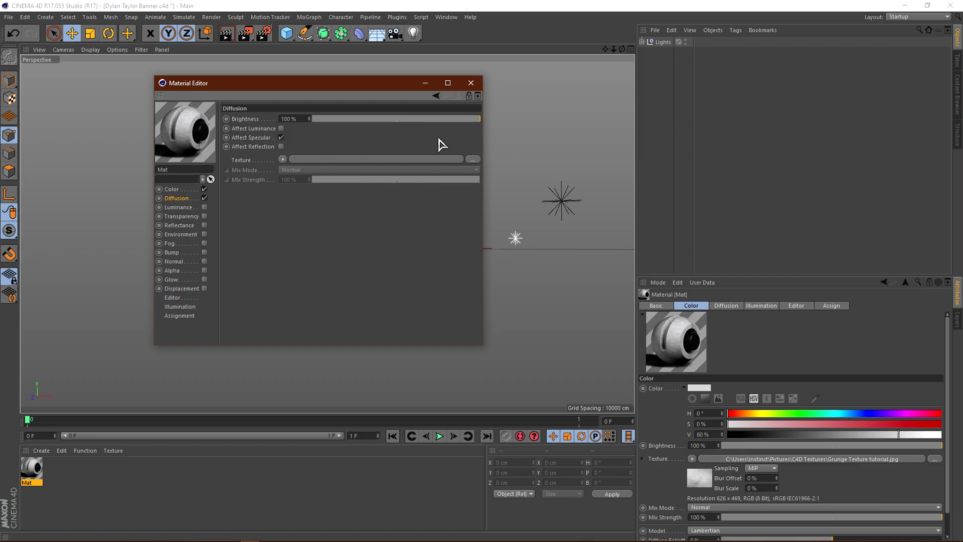
drag(440, 118, 476, 121)
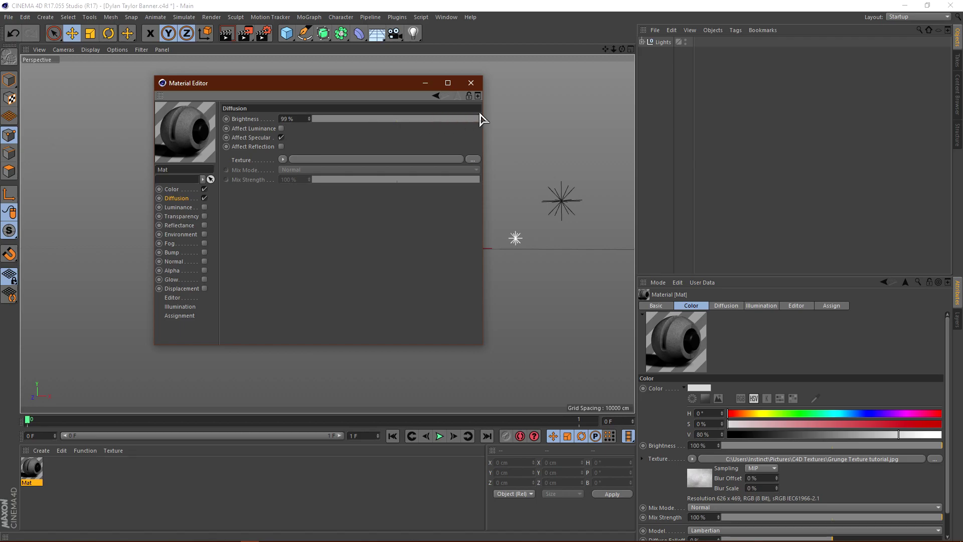
click(205, 198)
Step: Enable the material's Luminance channel and set its brightness to 0%
click(204, 207)
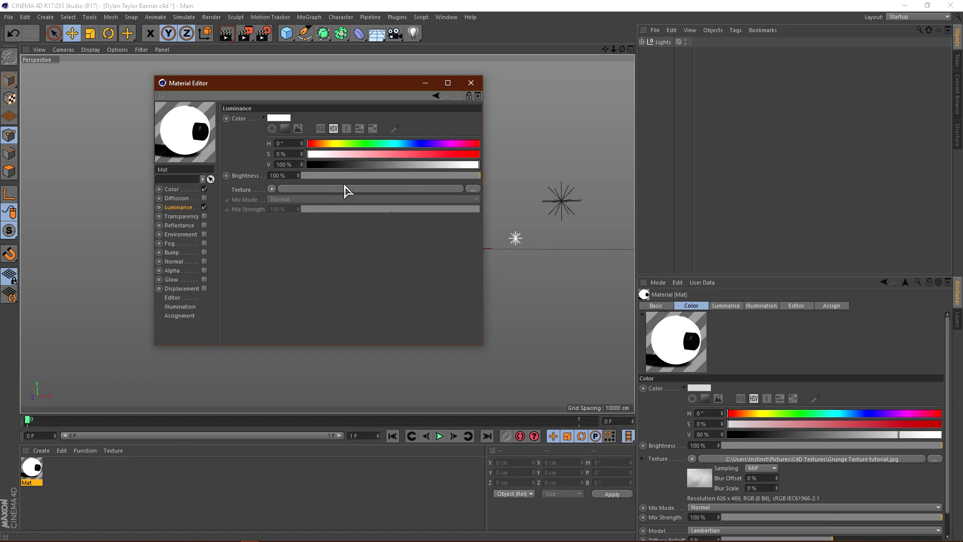
drag(376, 180, 313, 177)
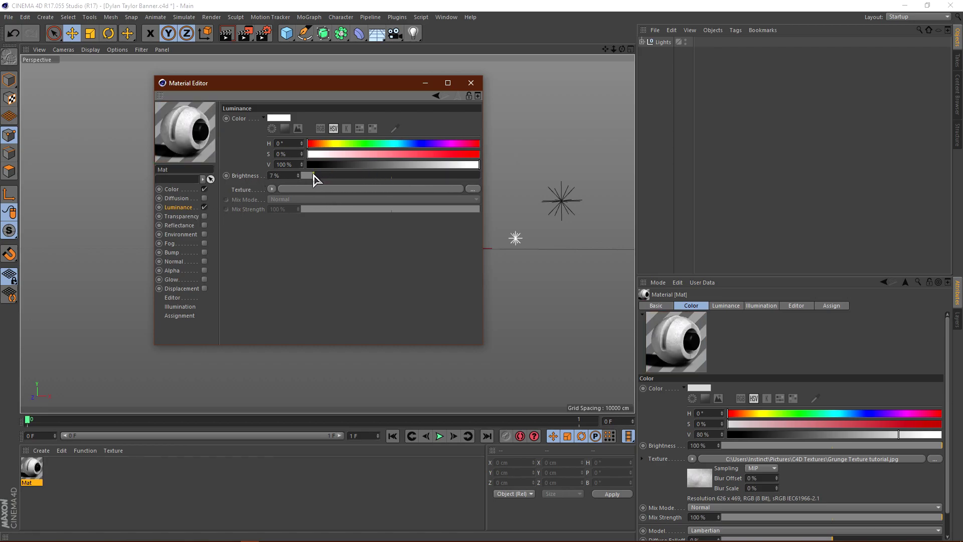
click(204, 207)
click(205, 207)
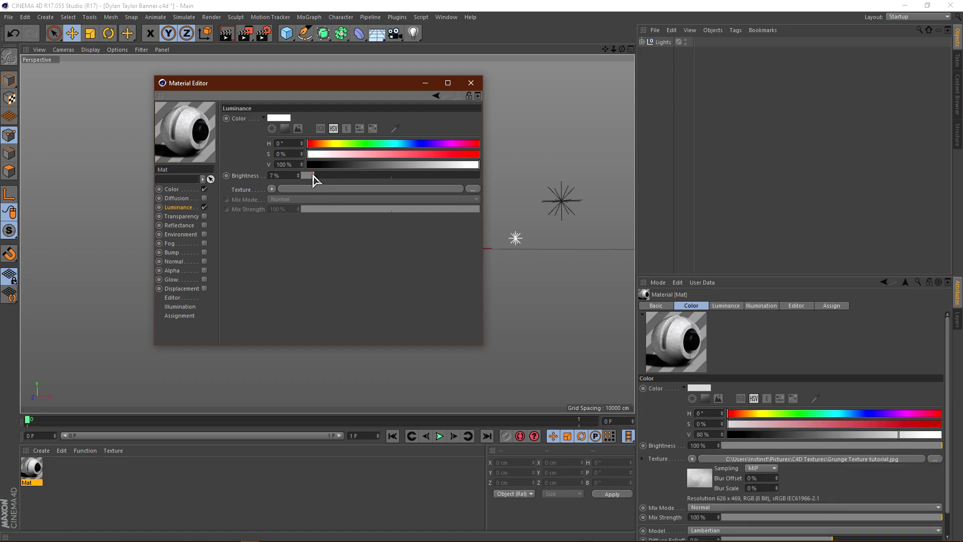
click(205, 208)
drag(309, 176, 301, 176)
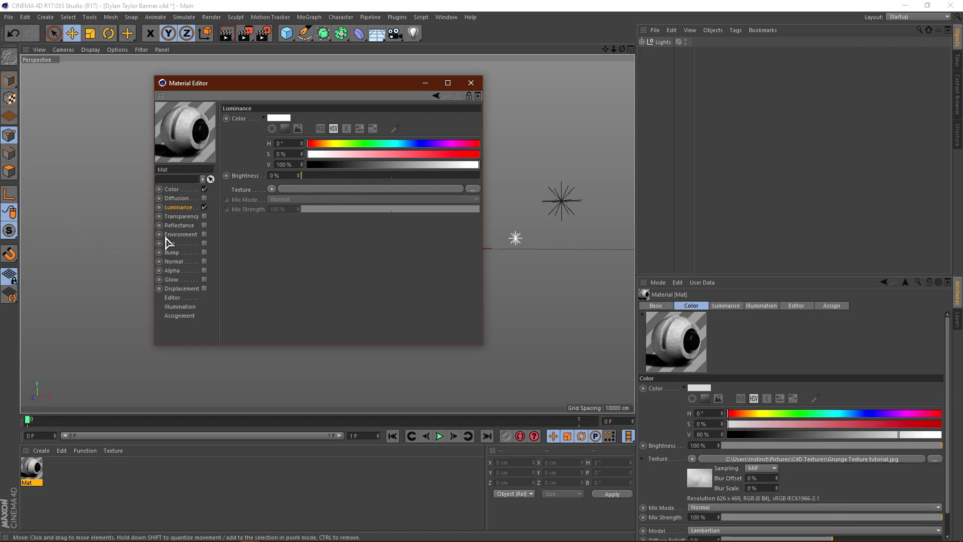
Step: Disable the material's Luminance channel
click(204, 207)
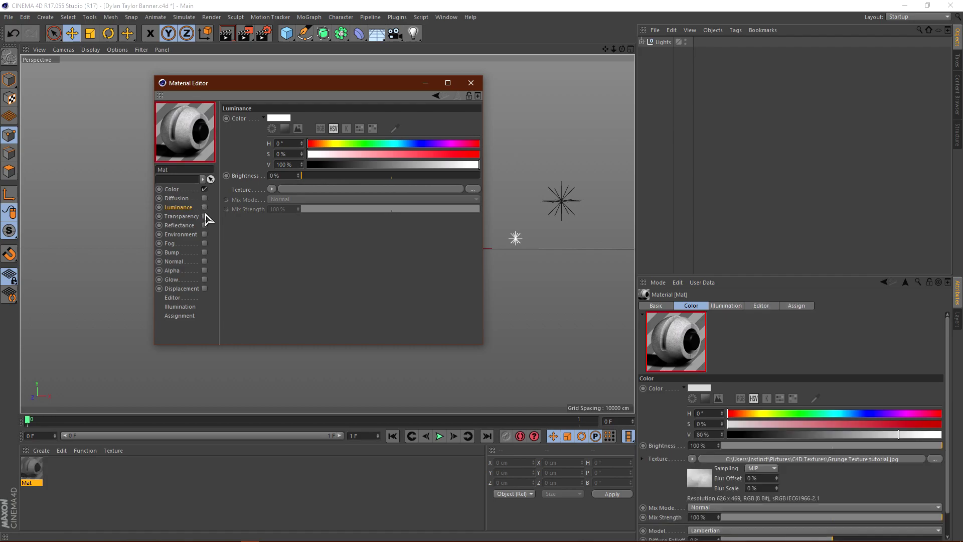
Step: Try out the material's Transparency channel at 19% and 41% brightness, and switch the channel off again
click(179, 216)
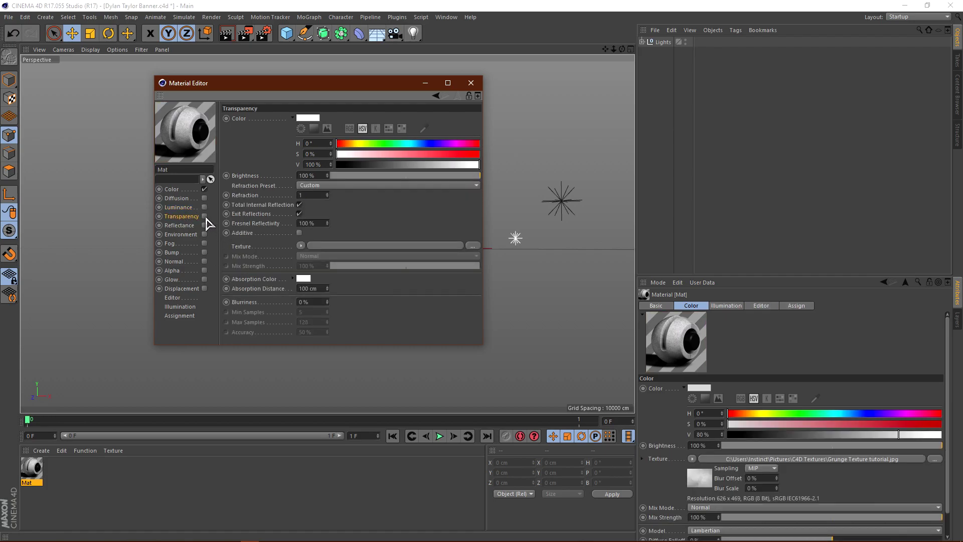
click(204, 216)
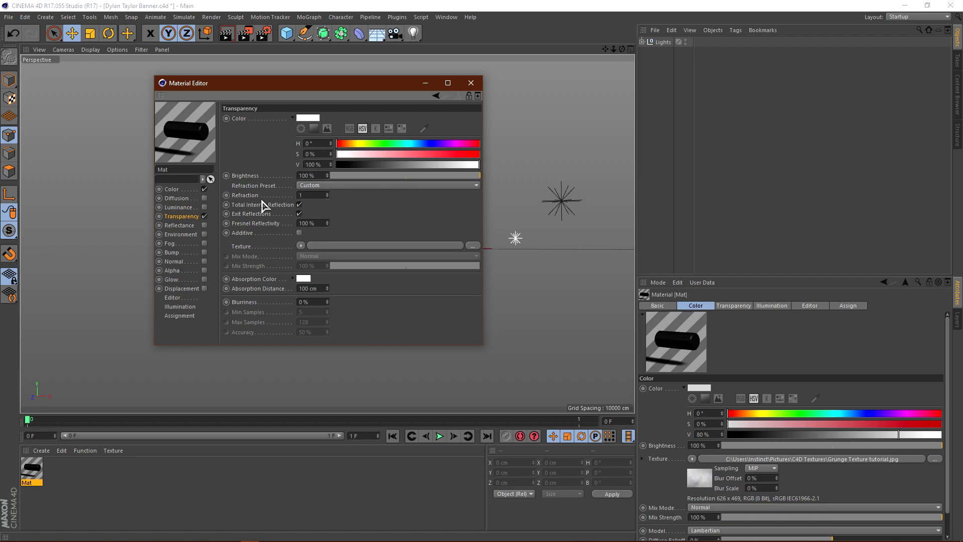
drag(428, 176, 365, 175)
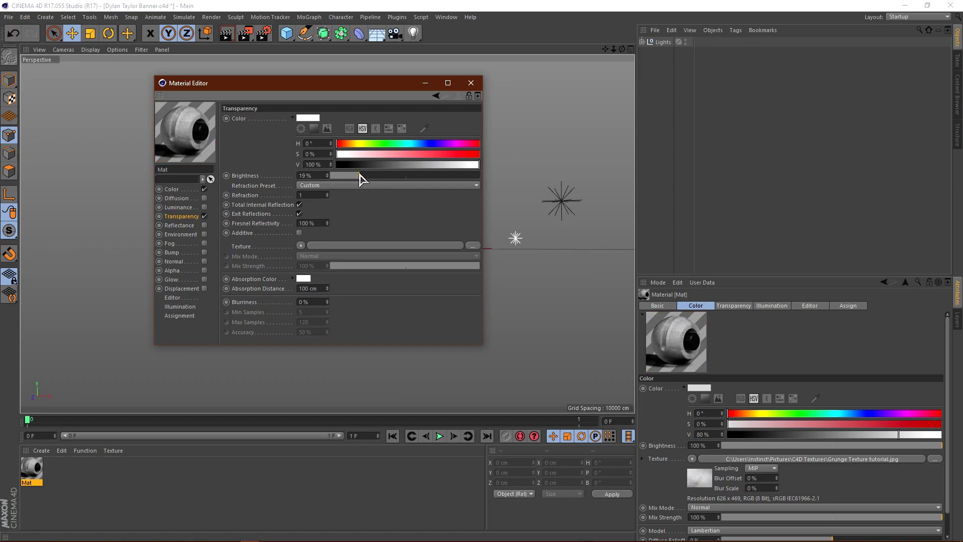
drag(360, 175, 391, 176)
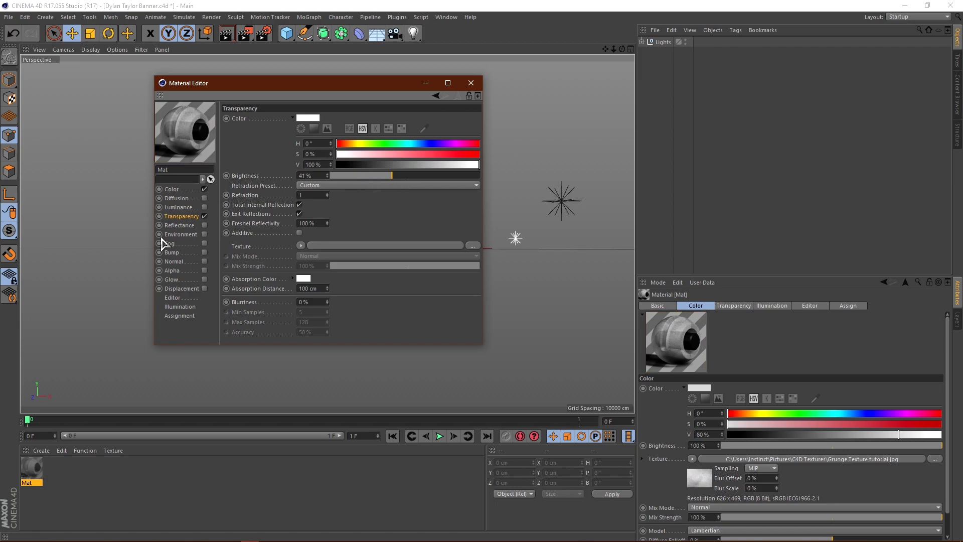
click(204, 216)
Step: Try out the Reflectance channel with an added GGX layer at 7% strength, and switch the channel off again
click(184, 225)
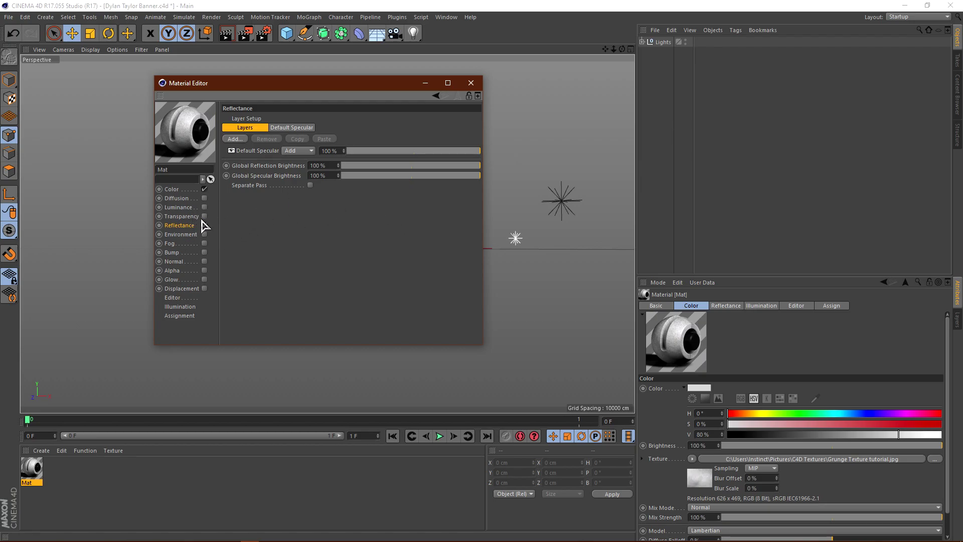
click(237, 139)
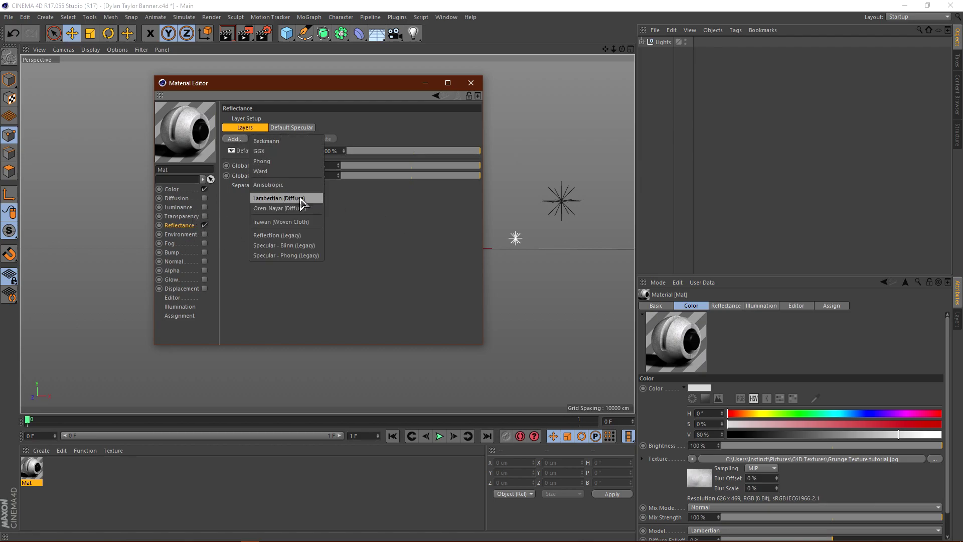
click(301, 158)
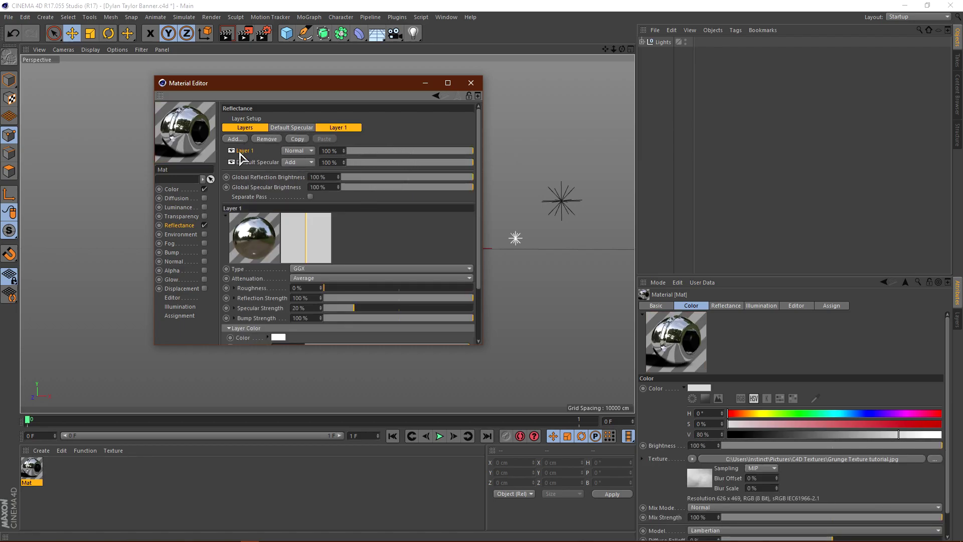
mouse_move(366, 150)
mouse_down()
mouse_move(439, 152)
mouse_move(354, 153)
mouse_up()
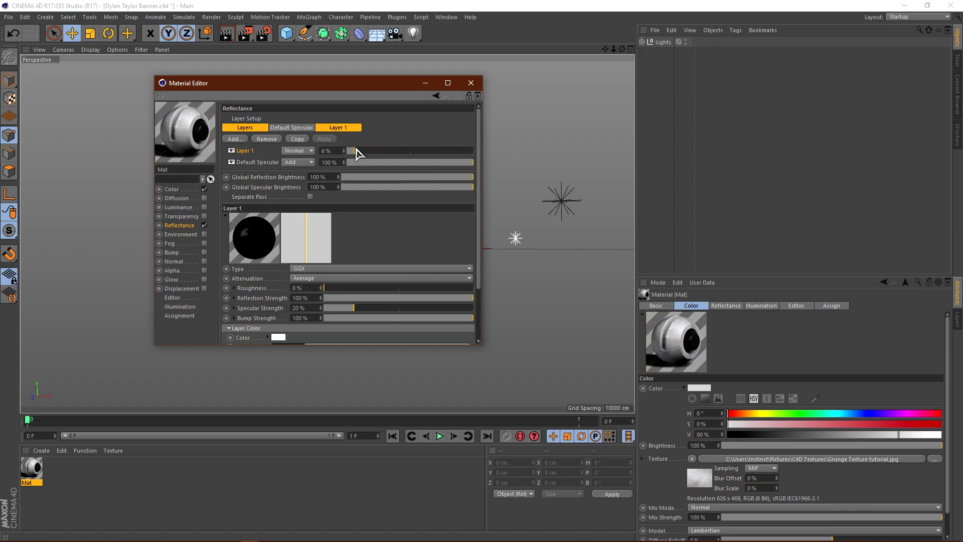
drag(356, 153, 356, 151)
click(204, 226)
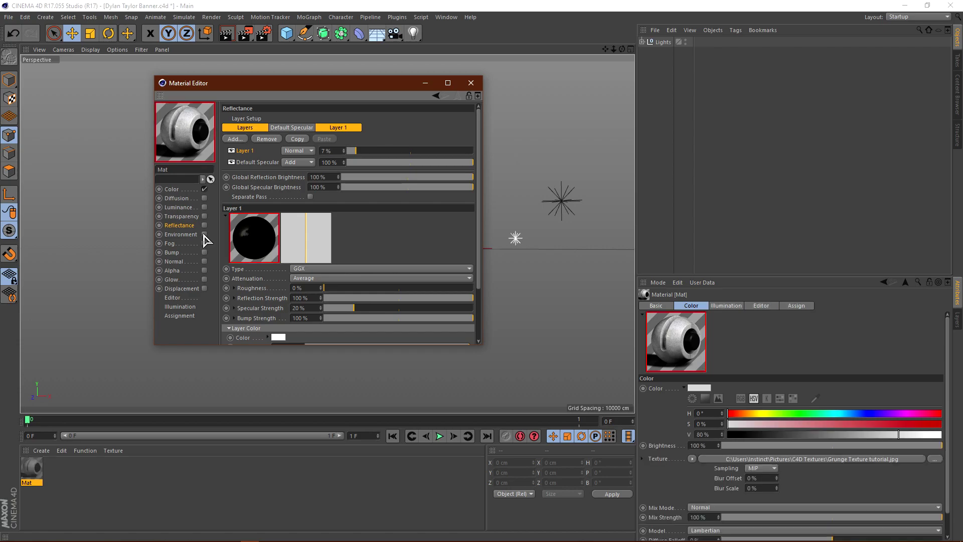
Step: Enable the material's Environment channel
click(182, 234)
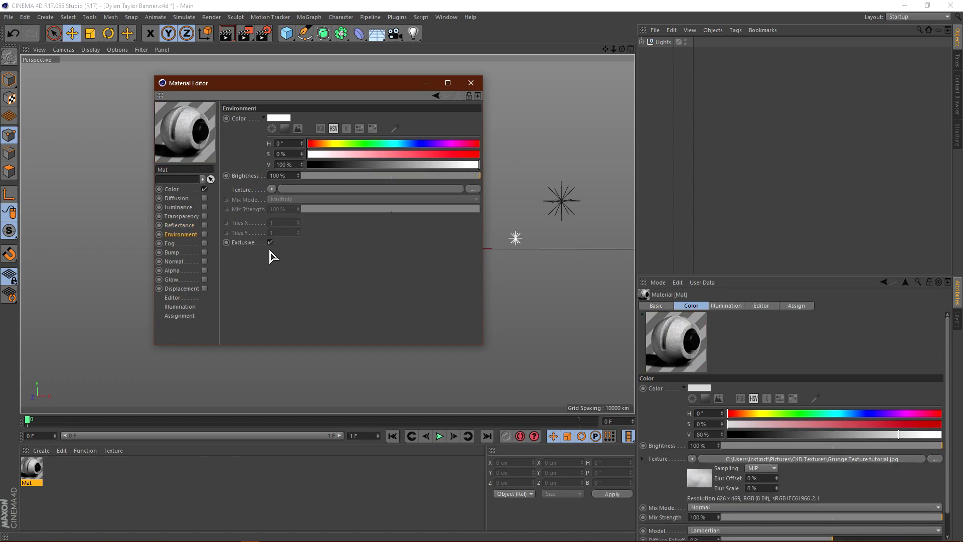
click(204, 234)
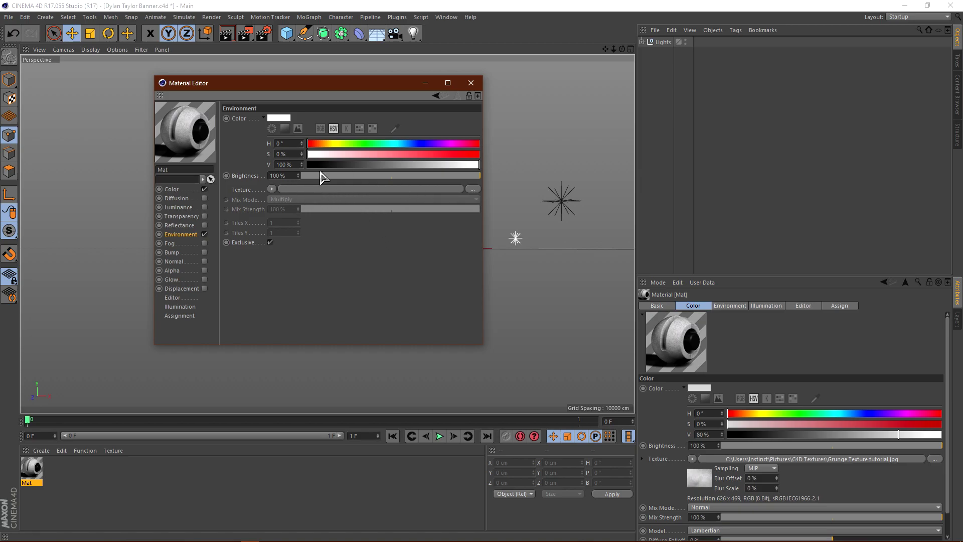
Step: Load "c4d texture 3" as the Environment texture without copying it to the project location, and try 27% brightness
click(472, 189)
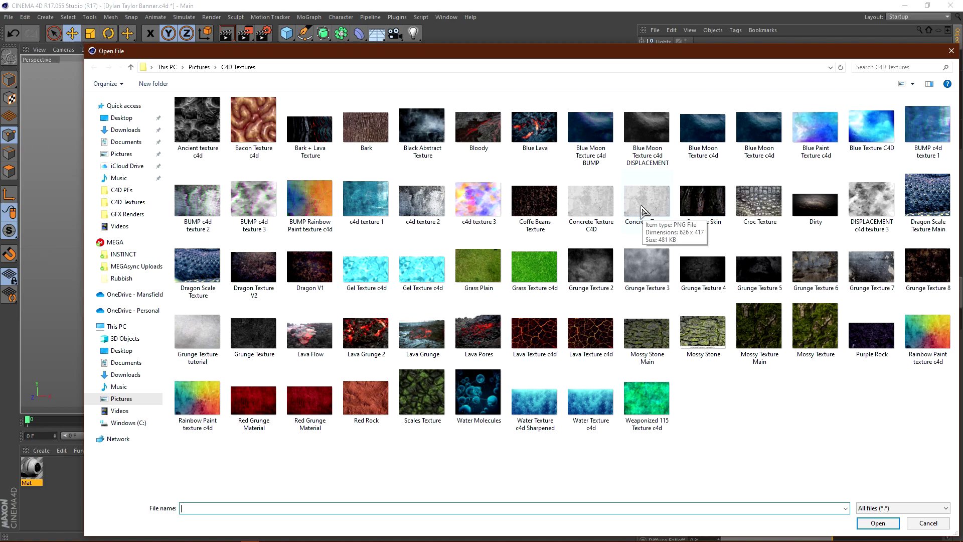
double_click(484, 207)
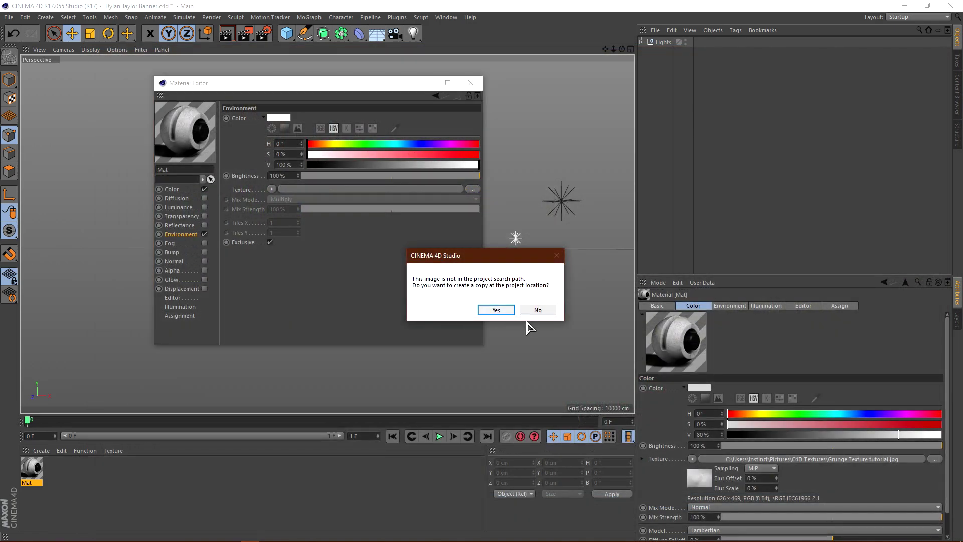
click(545, 314)
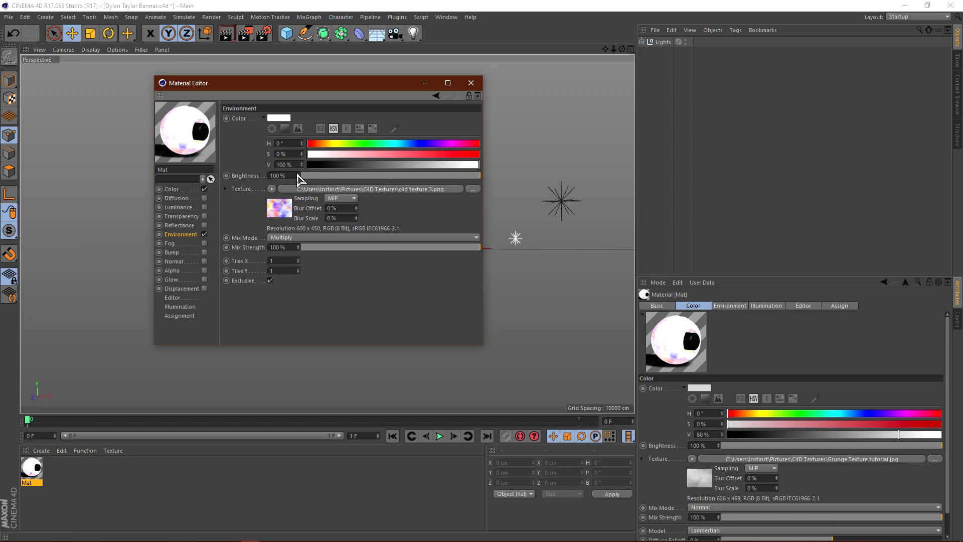
click(350, 176)
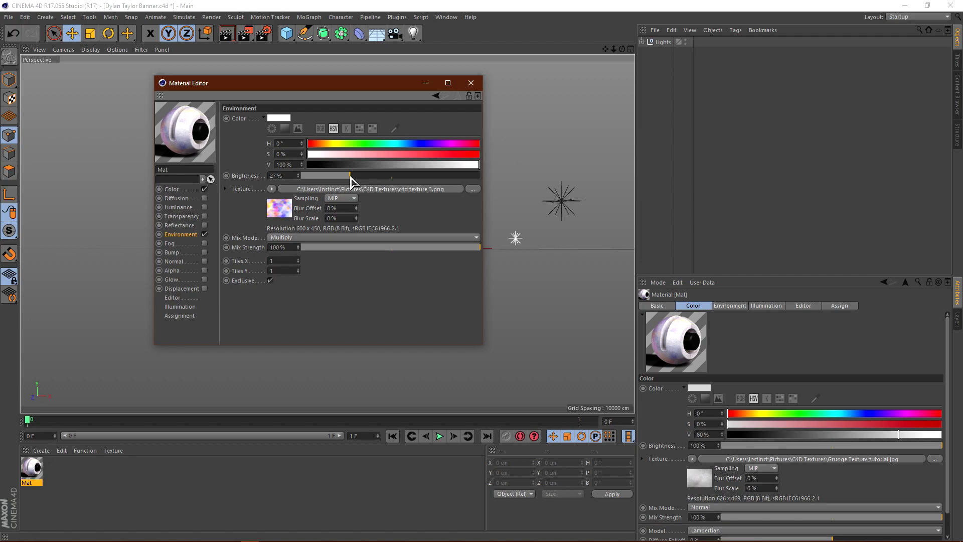
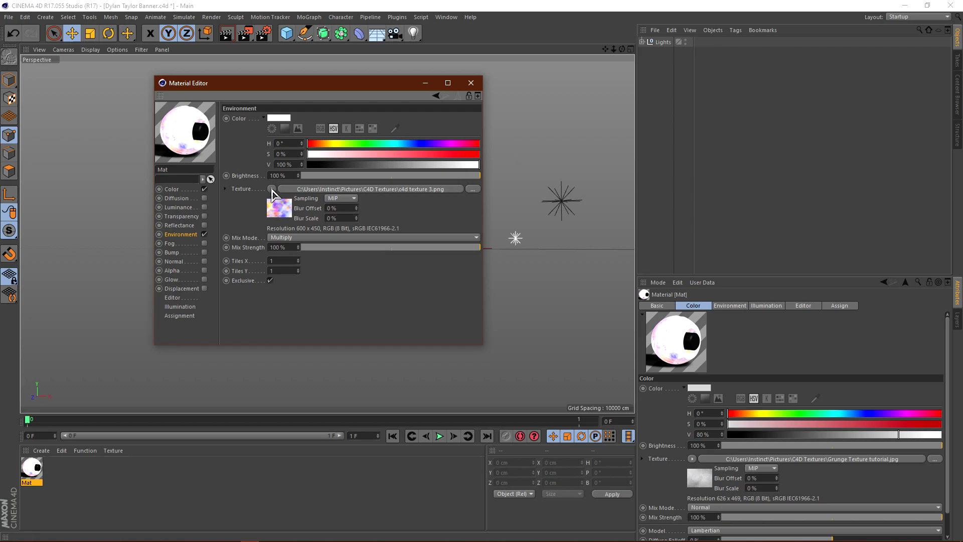
Step: Try a Gradient shader as the Environment texture, and replace it with a Fresnel shader
click(272, 190)
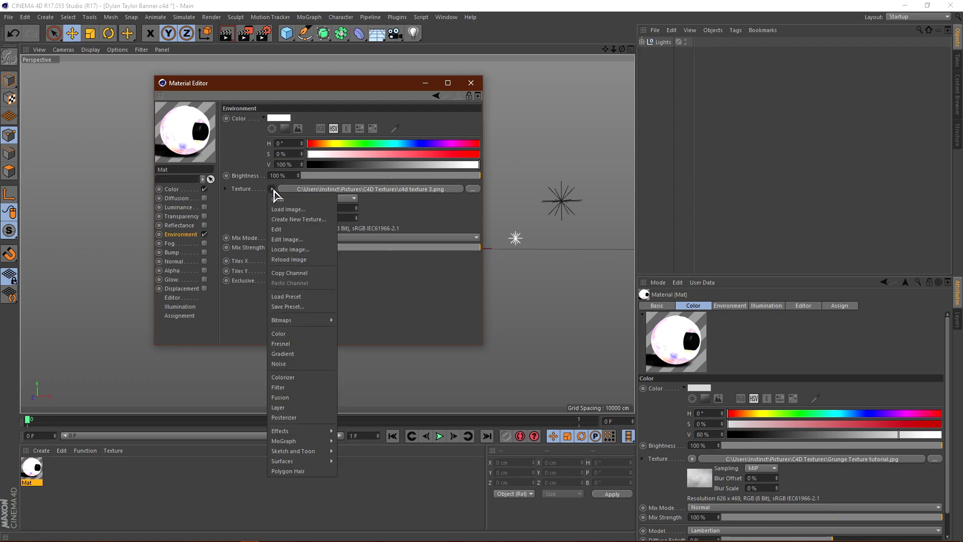
click(303, 357)
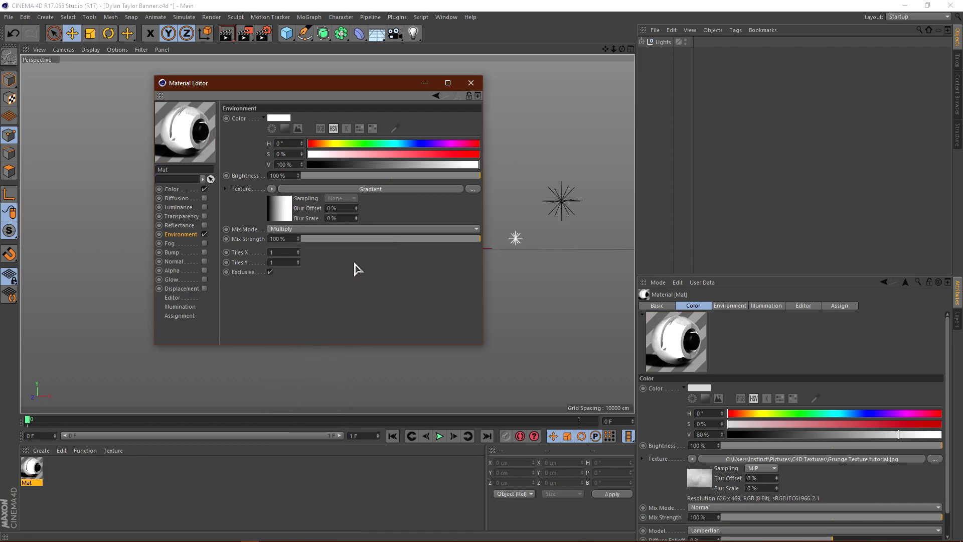
click(272, 190)
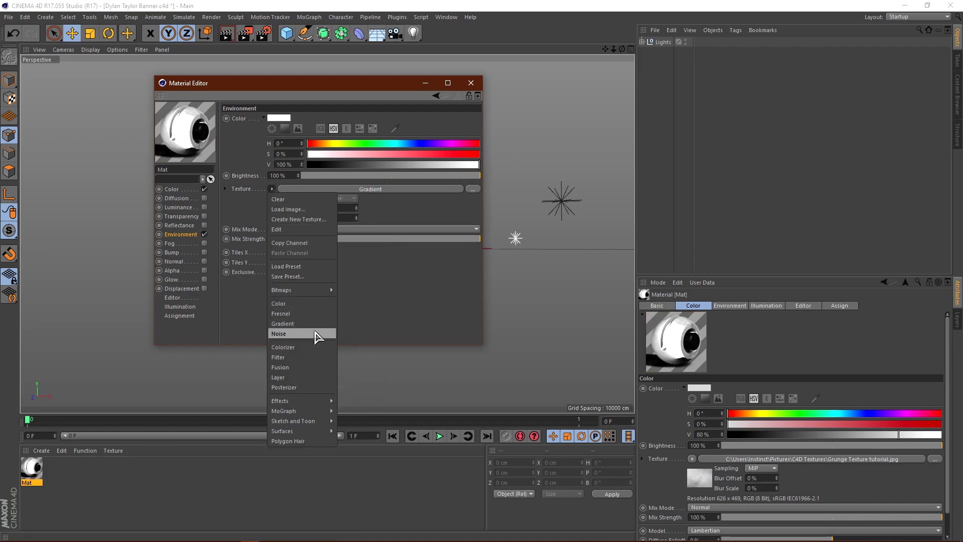
click(307, 315)
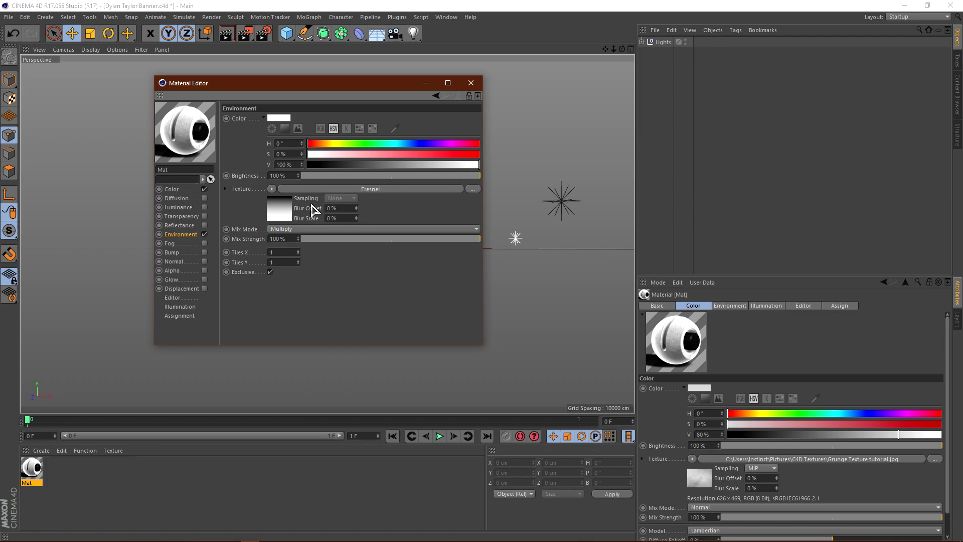
Step: Set the first knot of the Fresnel shader's gradient to blue with H 241°, S 100% and V 100%
click(284, 204)
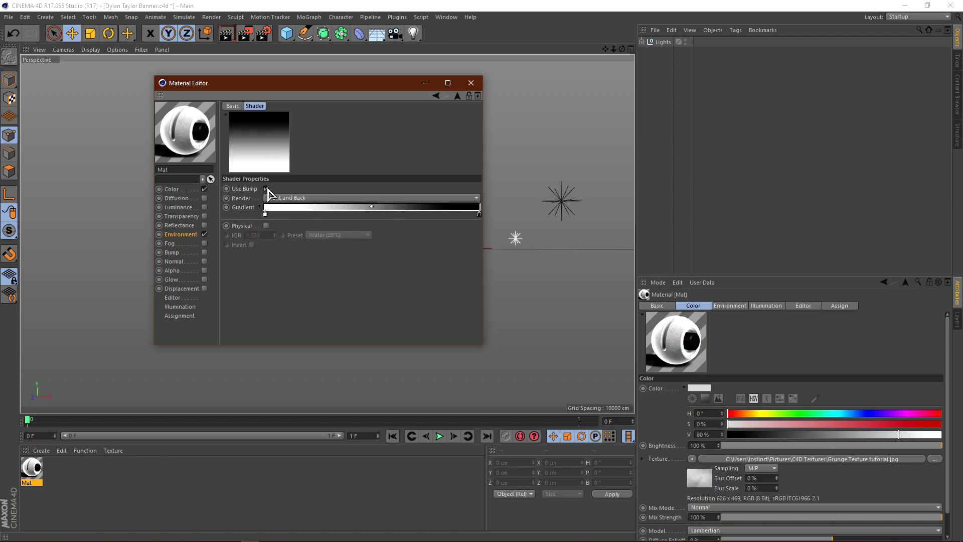
click(233, 105)
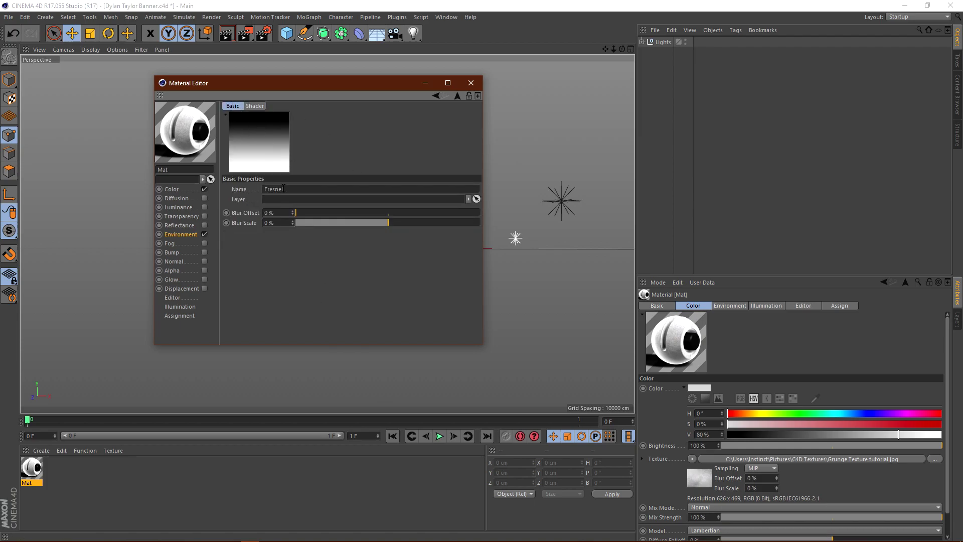
click(254, 106)
click(265, 213)
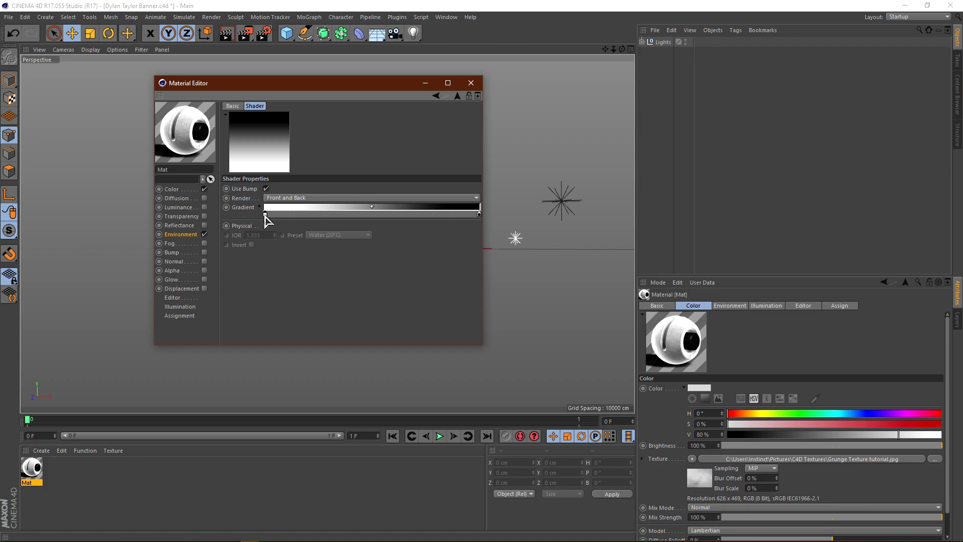
double_click(265, 214)
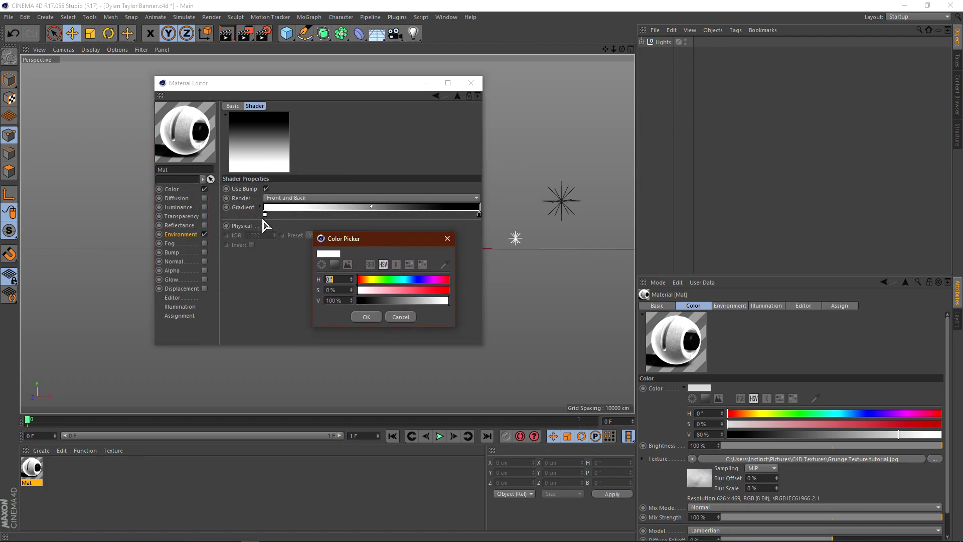
drag(386, 239, 316, 219)
click(365, 259)
drag(362, 260, 491, 277)
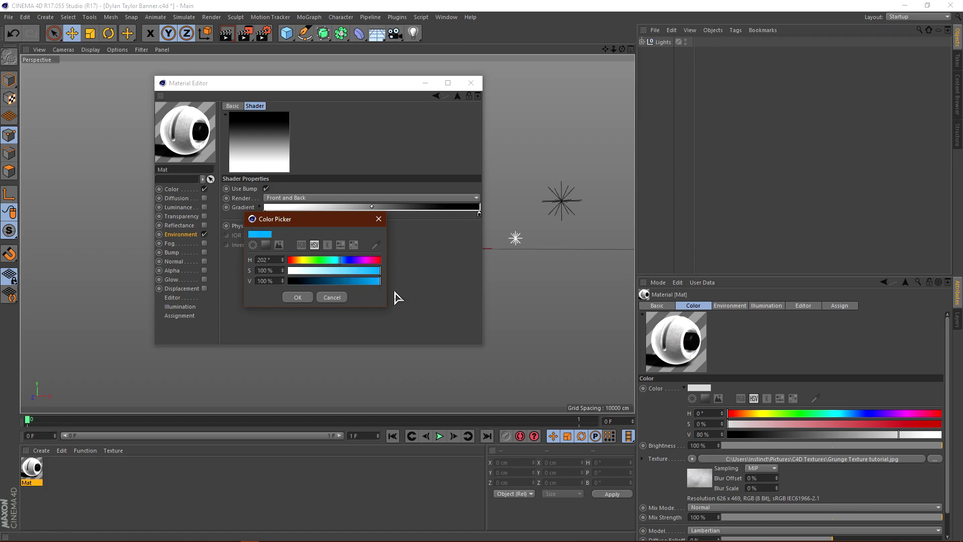
drag(341, 260, 362, 261)
drag(335, 225, 367, 200)
drag(387, 236, 401, 245)
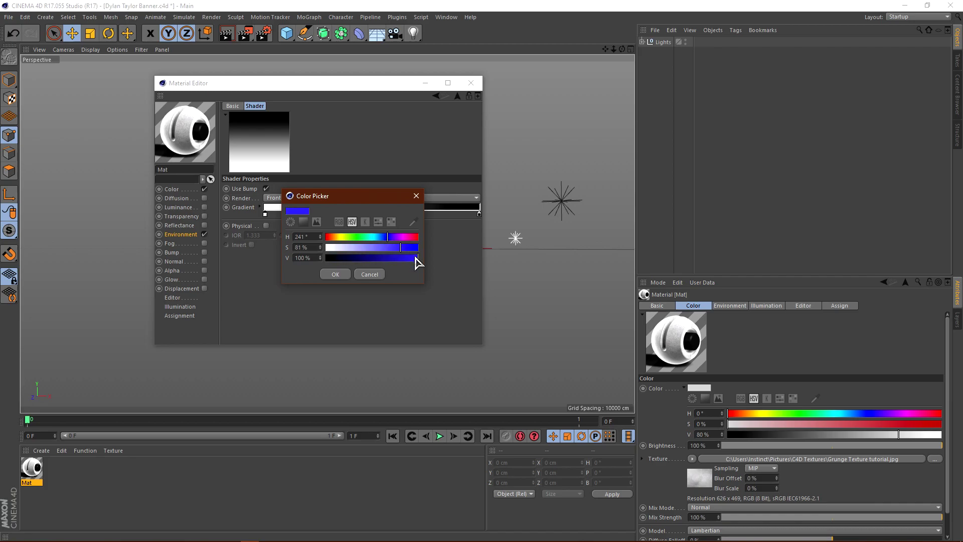
click(404, 257)
drag(404, 259, 432, 266)
click(417, 248)
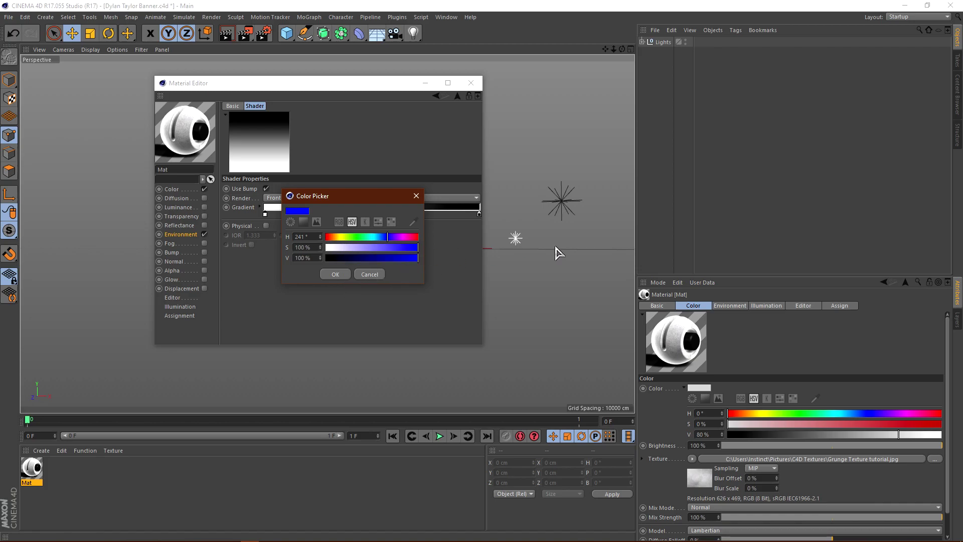
click(333, 275)
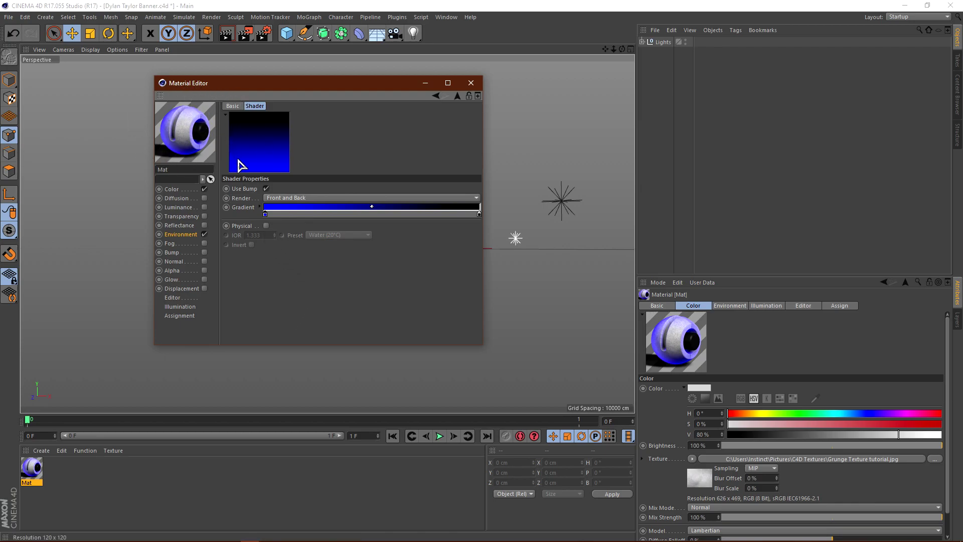
Step: Set the last knot of the Fresnel gradient to magenta with H 296°, S 100% and V 100%
double_click(478, 215)
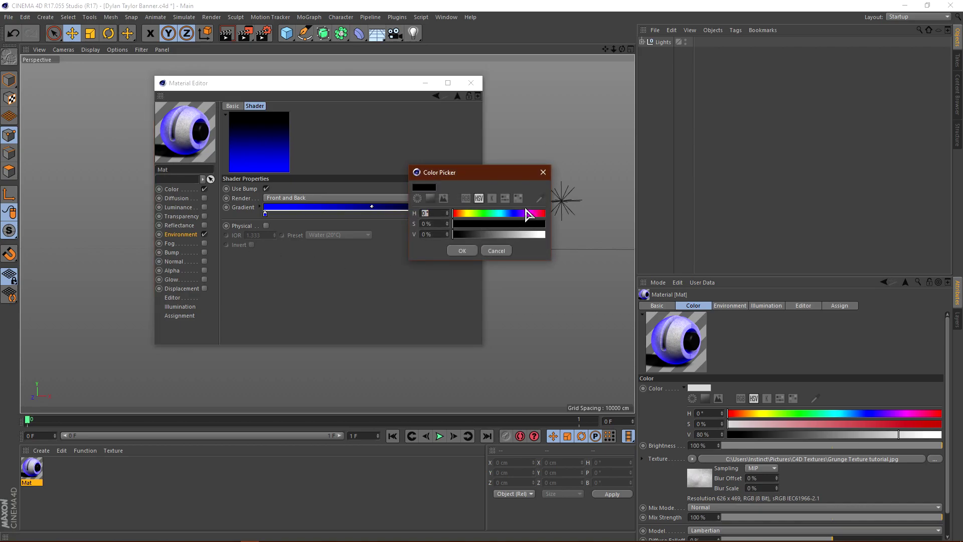
mouse_move(522, 212)
mouse_down()
mouse_move(522, 229)
mouse_move(561, 223)
mouse_move(558, 239)
mouse_up()
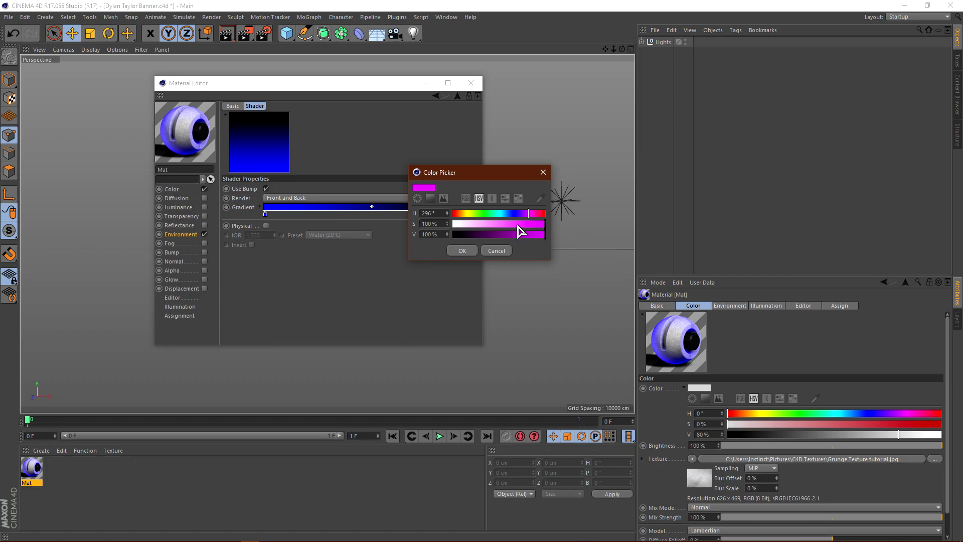
click(470, 251)
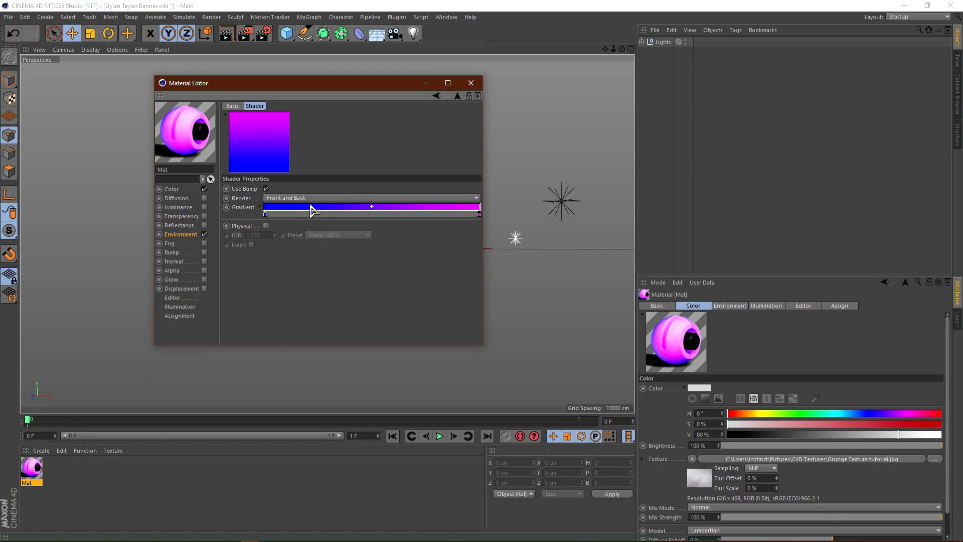
Step: Lower the Environment channel's brightness to 14%
click(194, 245)
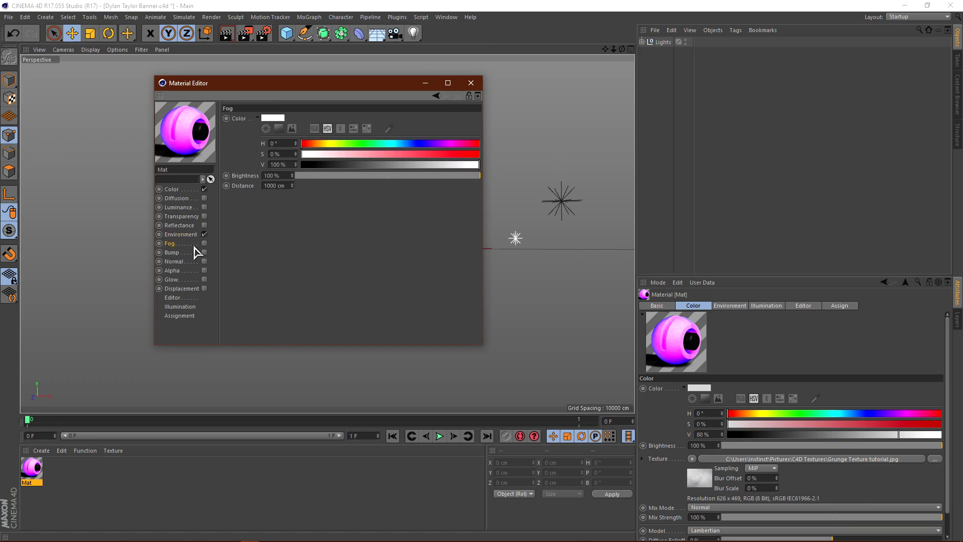
click(181, 234)
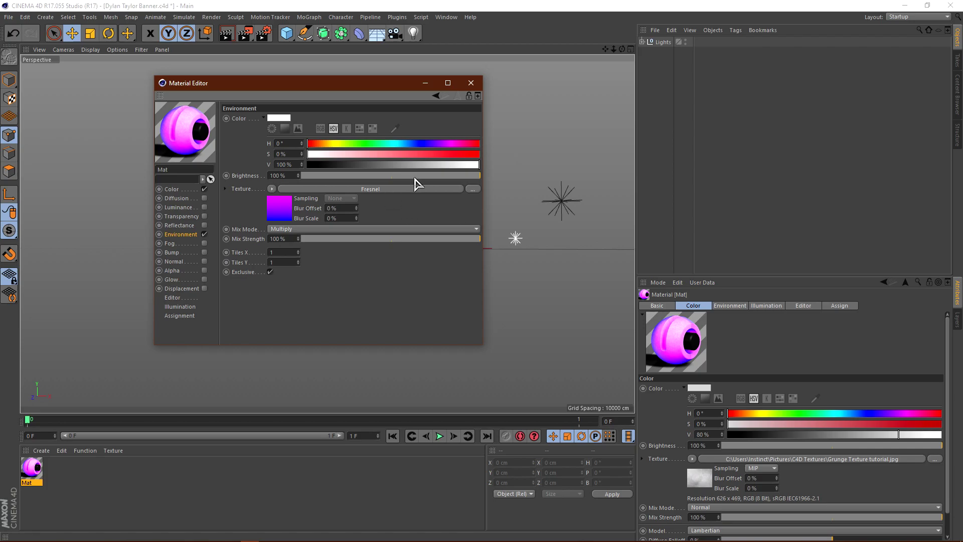
drag(414, 178, 329, 178)
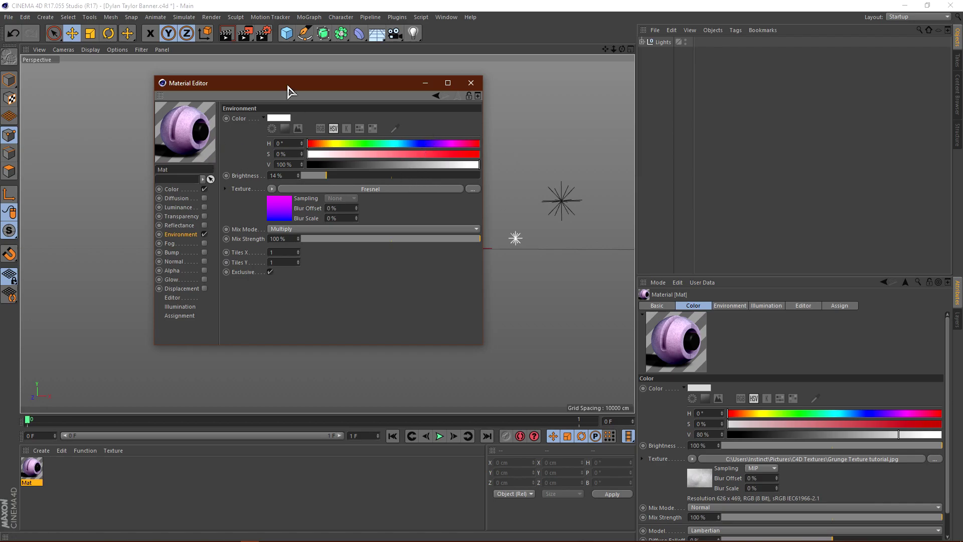
Step: Replace the Environment texture with c4d texture 3.png without copying it to the project, and set the channel's brightness to 20%
drag(324, 177, 254, 194)
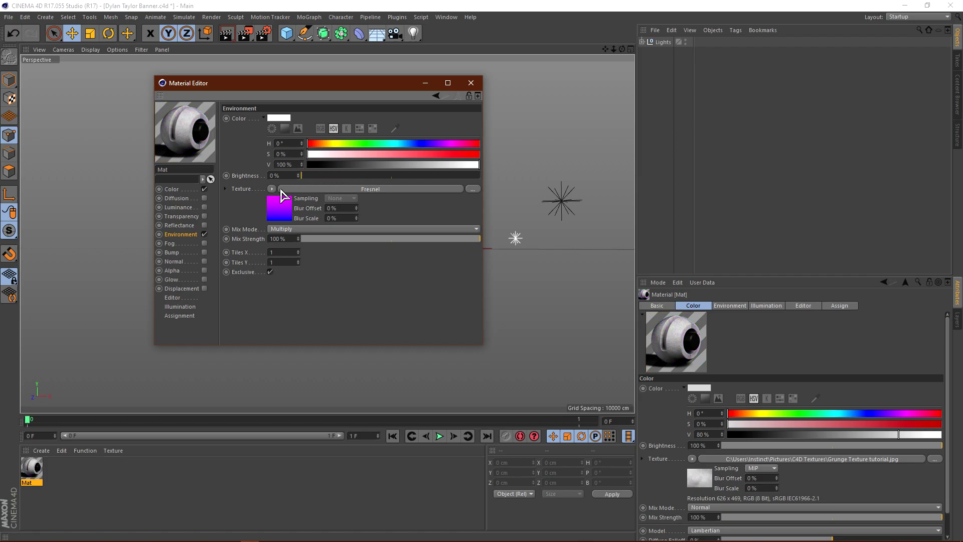
click(472, 189)
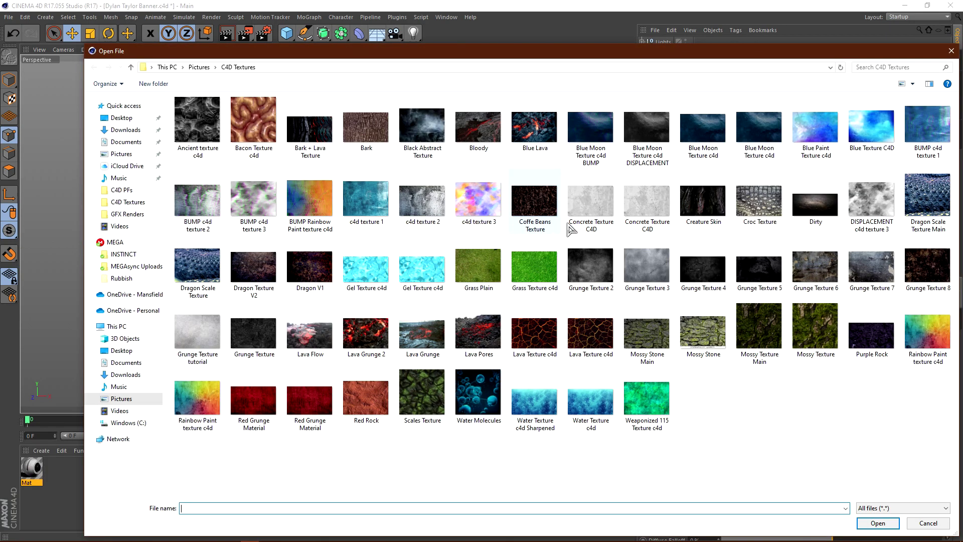
double_click(479, 198)
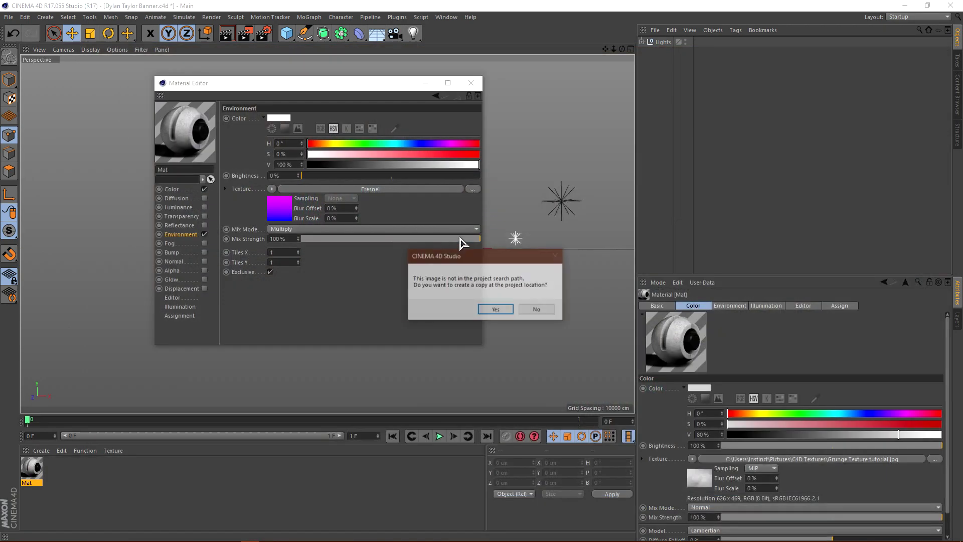
click(539, 310)
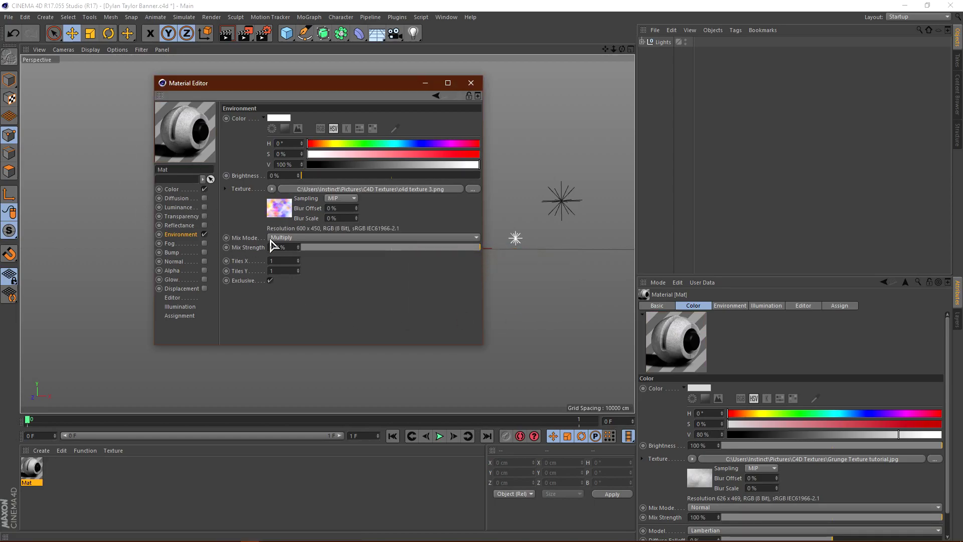
click(359, 176)
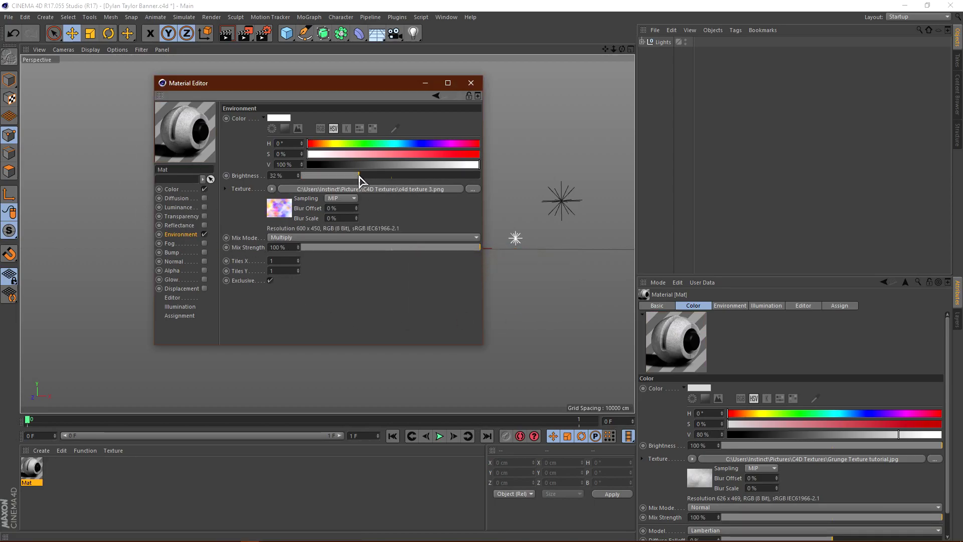
drag(359, 178, 337, 182)
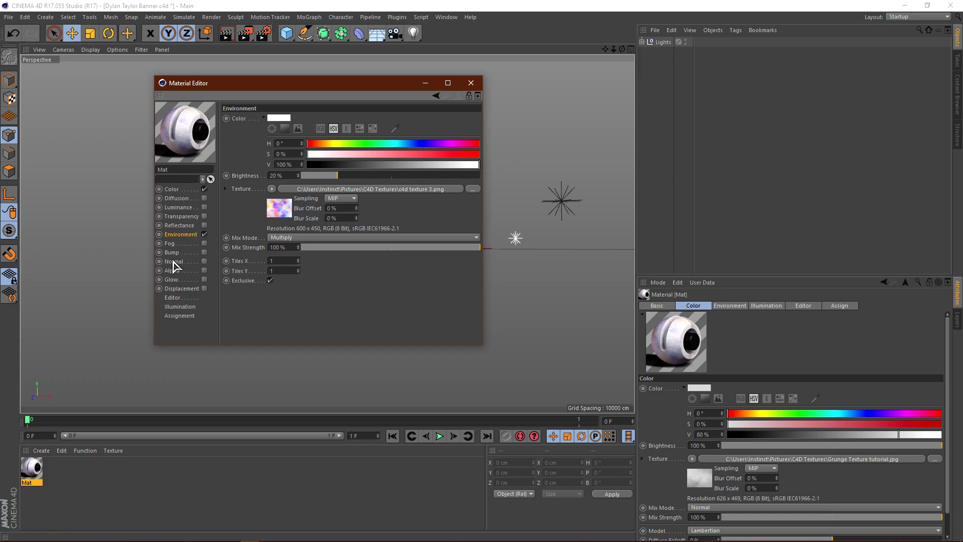
Step: Examine the Fog, Bump, Normal and Alpha channel settings, leaving Bump and Alpha switched off
click(173, 244)
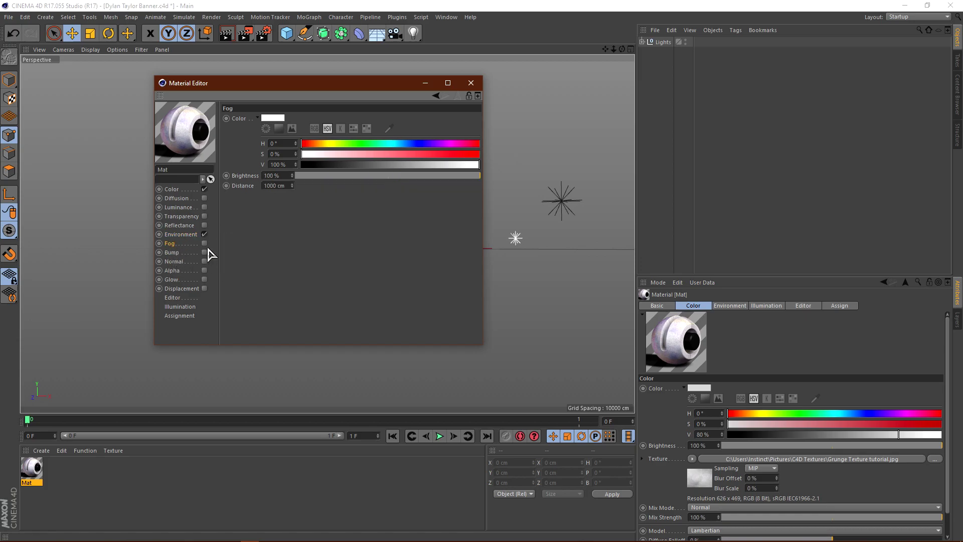
click(171, 253)
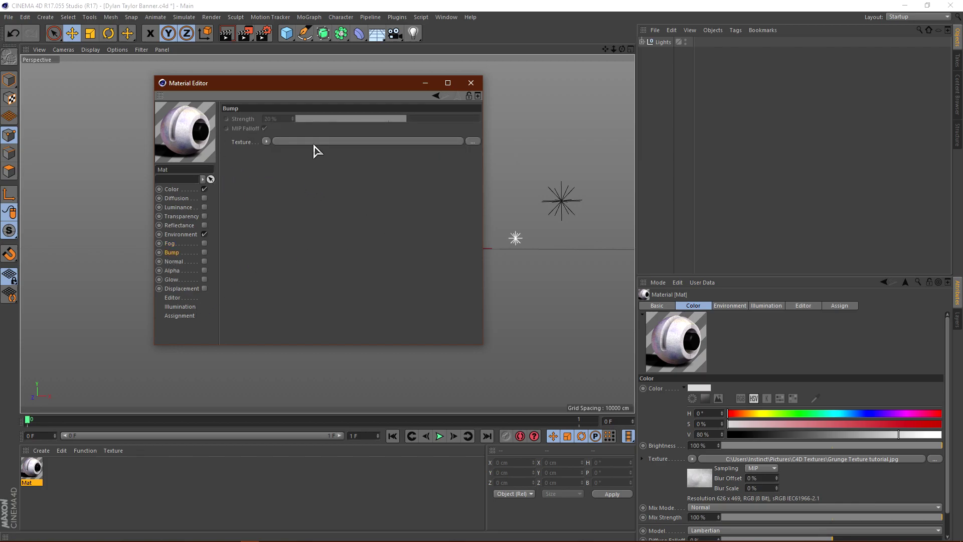
click(205, 252)
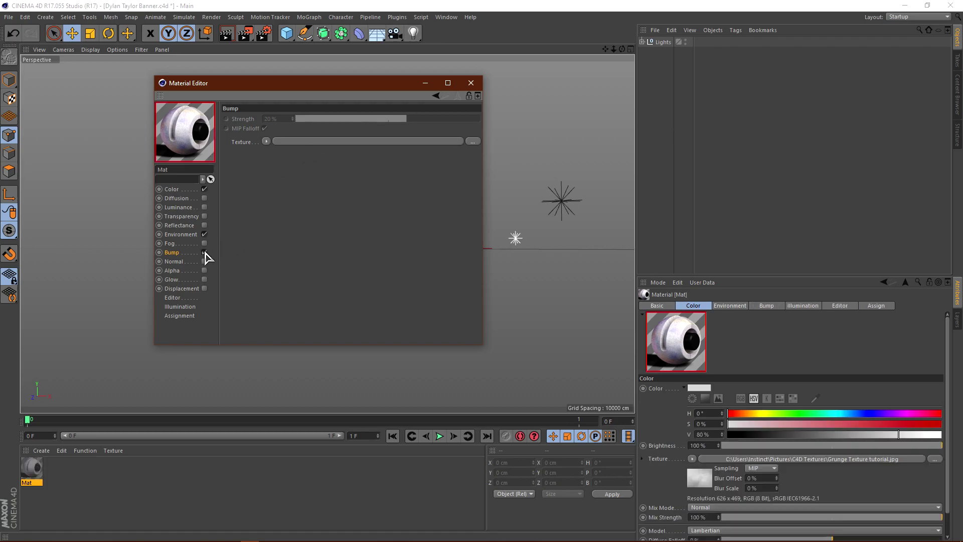
click(204, 252)
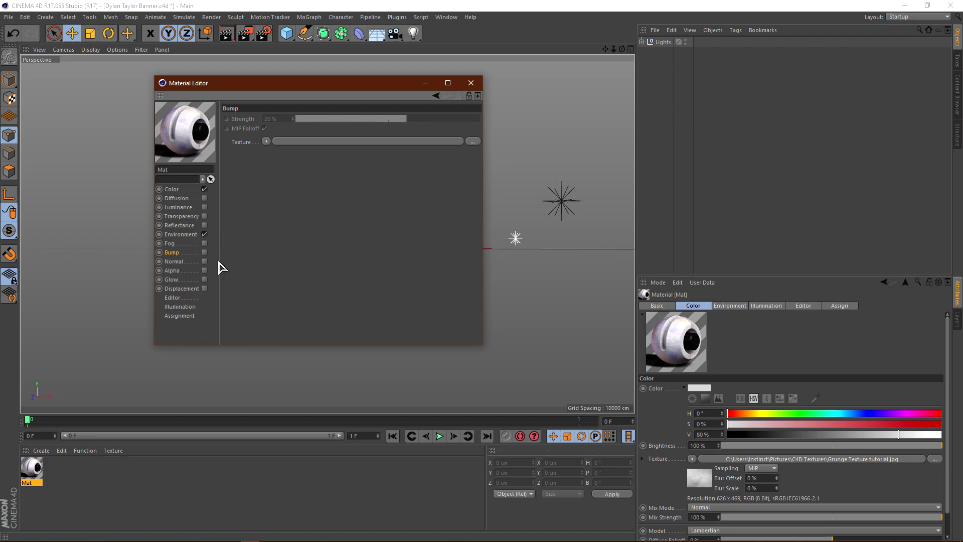
click(174, 263)
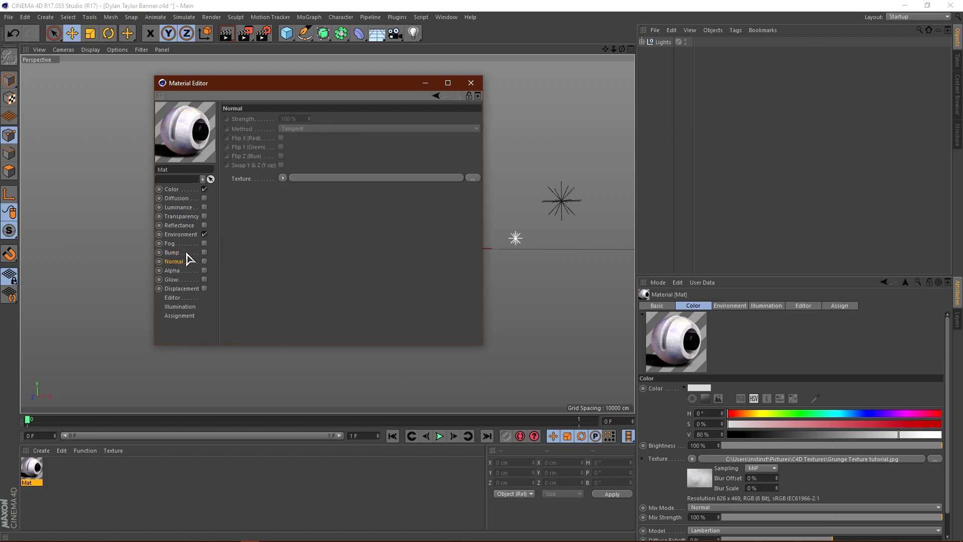
click(175, 271)
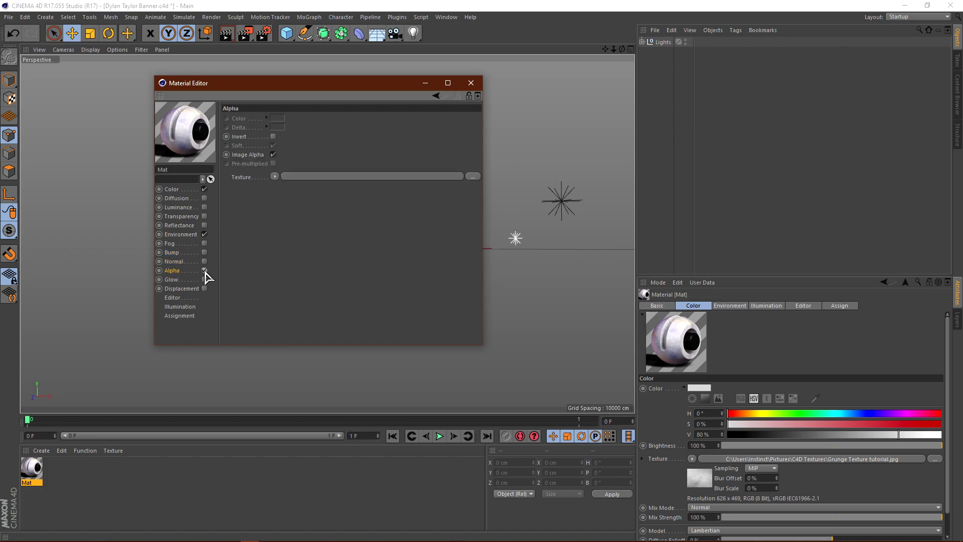
click(204, 271)
Step: Try the Glow channel with an inner strength of 25% and an outer strength of 0%
click(171, 280)
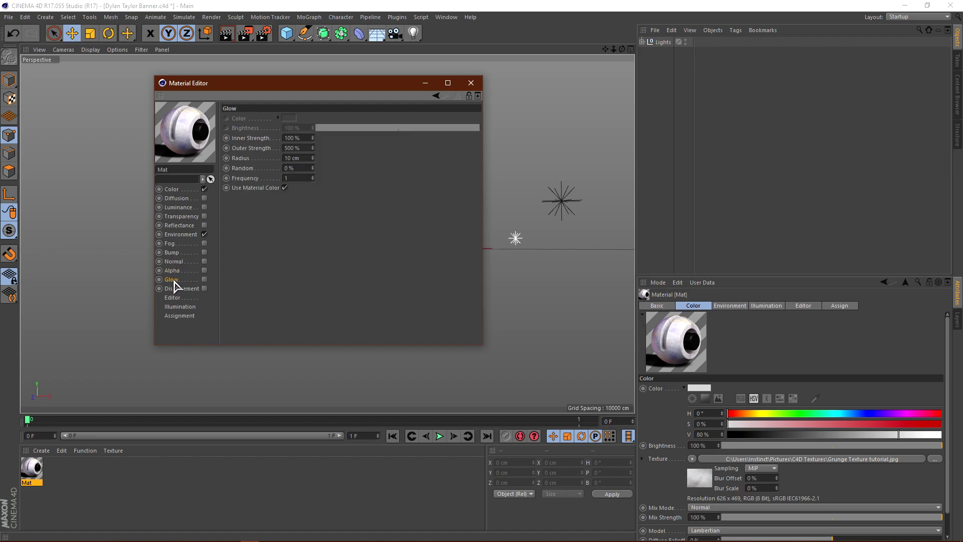
click(203, 279)
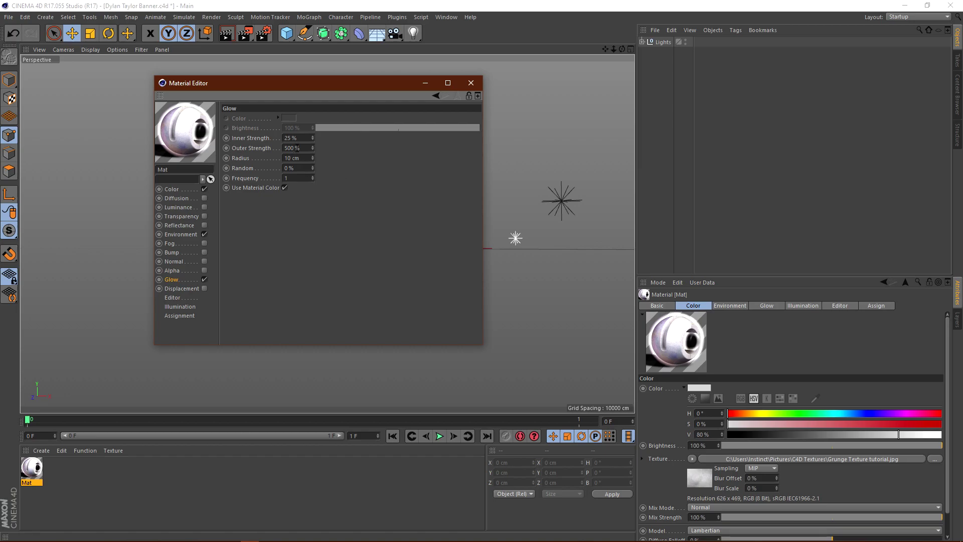
double_click(290, 148)
key(Return)
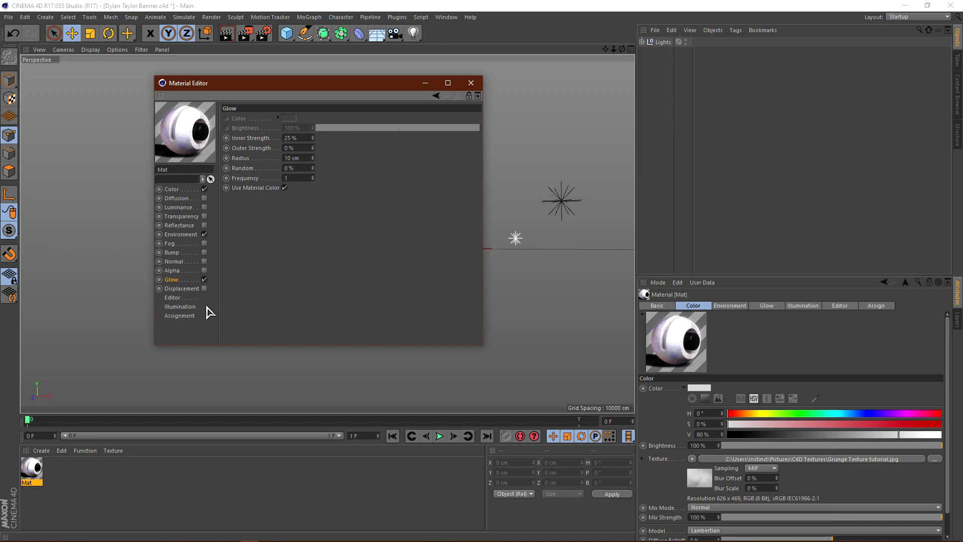
Step: Try Glow with 0% inner strength and 25% outer strength, and disable the Glow channel
click(204, 279)
double_click(287, 137)
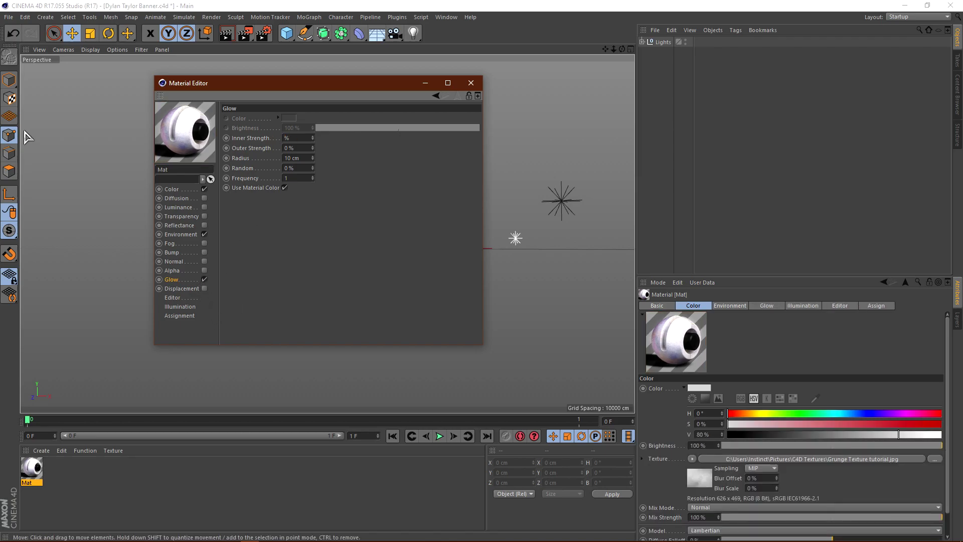
key(Return)
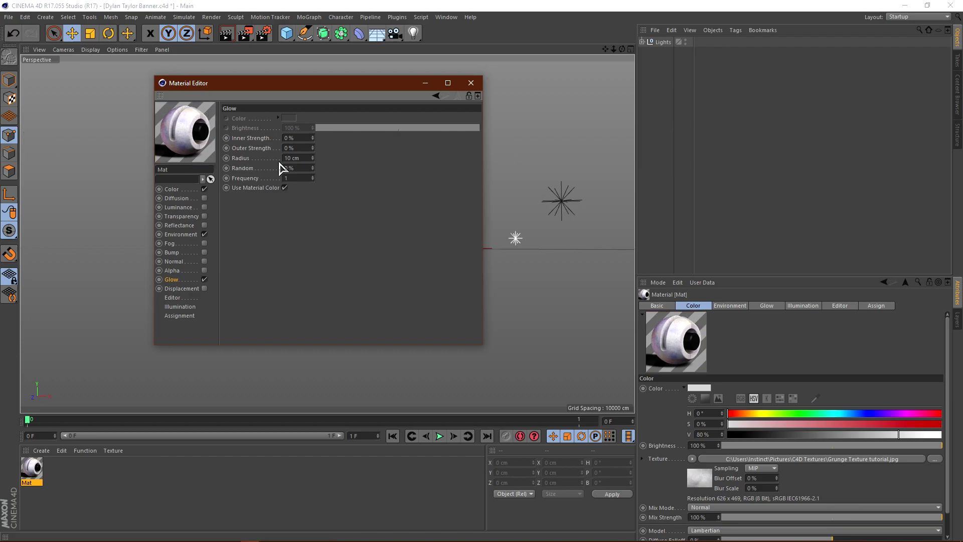
double_click(290, 148)
key(BackSpace)
text(25)
key(Return)
click(204, 279)
Step: Enable the Displacement channel and load DISPLACEMENT c4d texture 3.png as its texture without copying it to the project
click(187, 289)
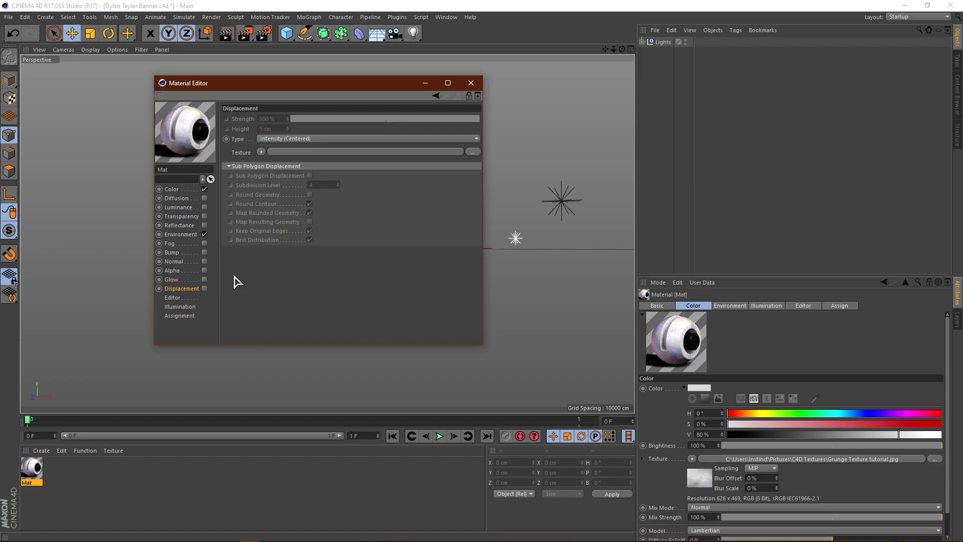
click(204, 289)
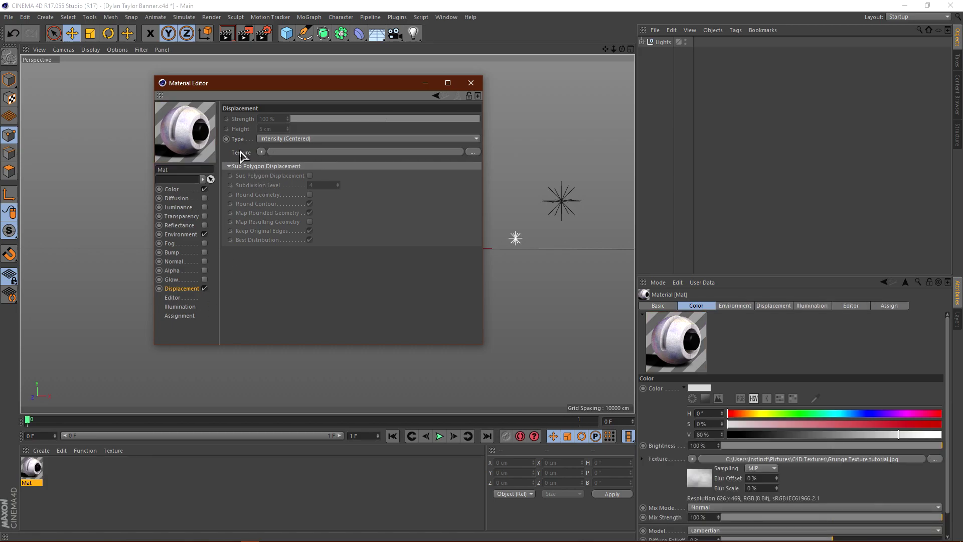
click(473, 152)
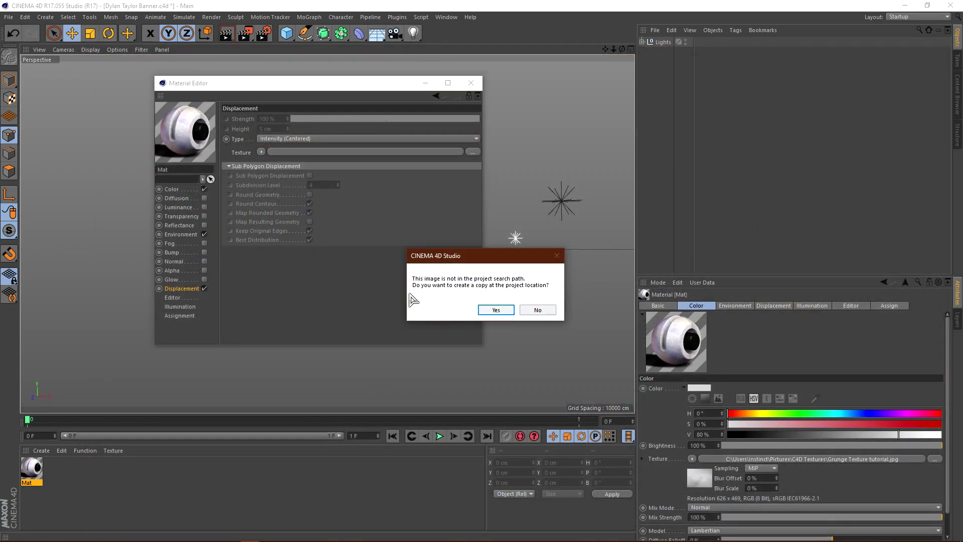
click(537, 309)
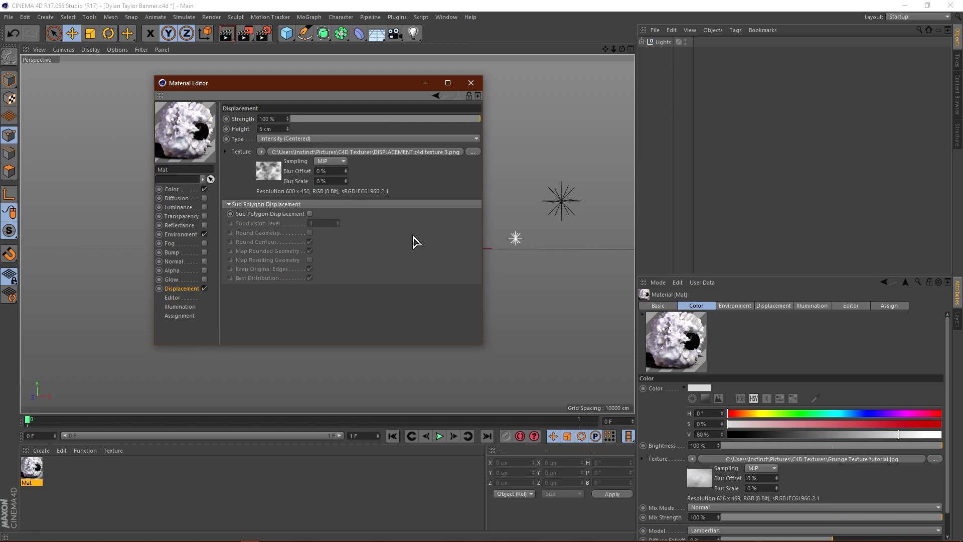
Step: Lower the Displacement strength to 10% and close the Material Editor
drag(240, 84, 263, 62)
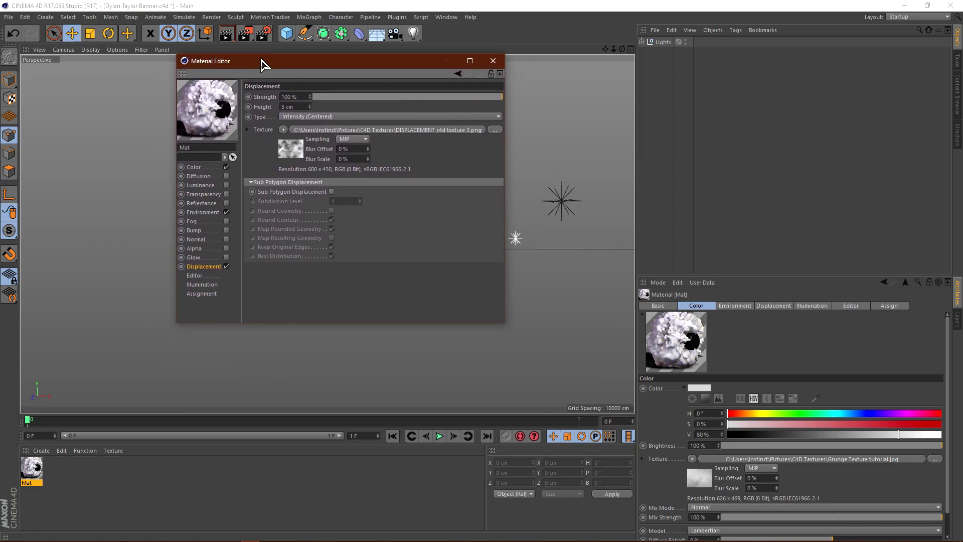
mouse_move(449, 97)
mouse_down()
mouse_move(491, 95)
mouse_move(435, 97)
mouse_up()
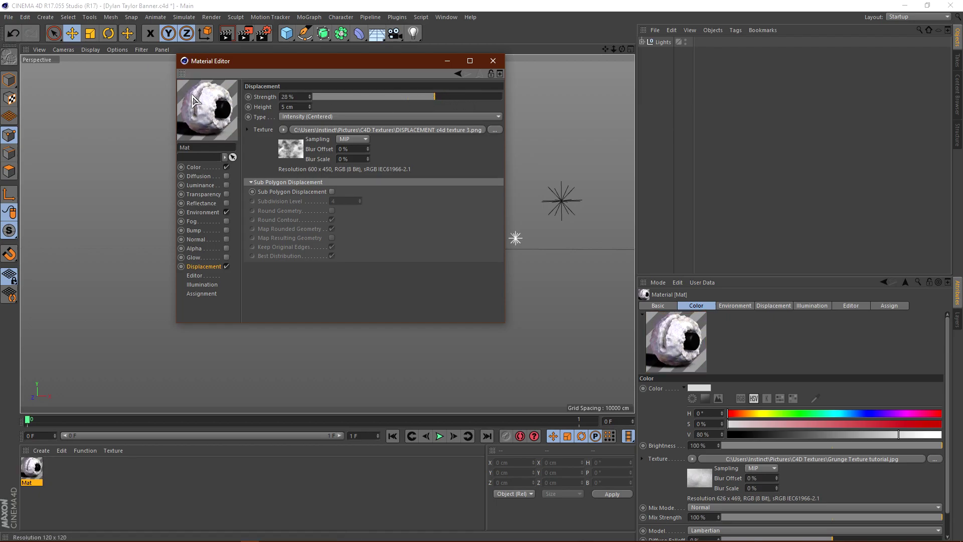
drag(285, 61, 240, 79)
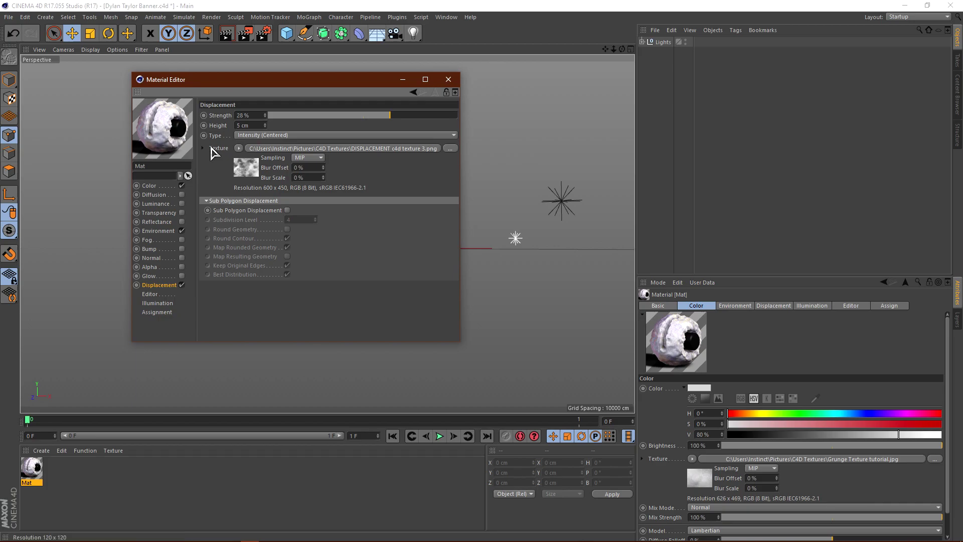
mouse_move(391, 116)
mouse_down()
mouse_move(275, 118)
mouse_move(396, 122)
mouse_up()
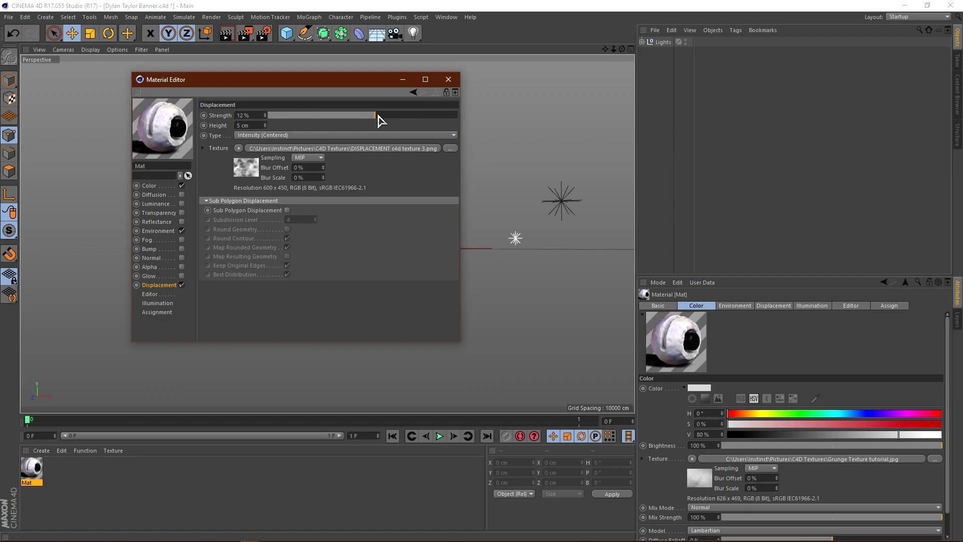
mouse_move(379, 120)
mouse_down()
mouse_move(393, 121)
mouse_move(381, 118)
mouse_up()
drag(379, 115, 373, 116)
drag(374, 115, 383, 115)
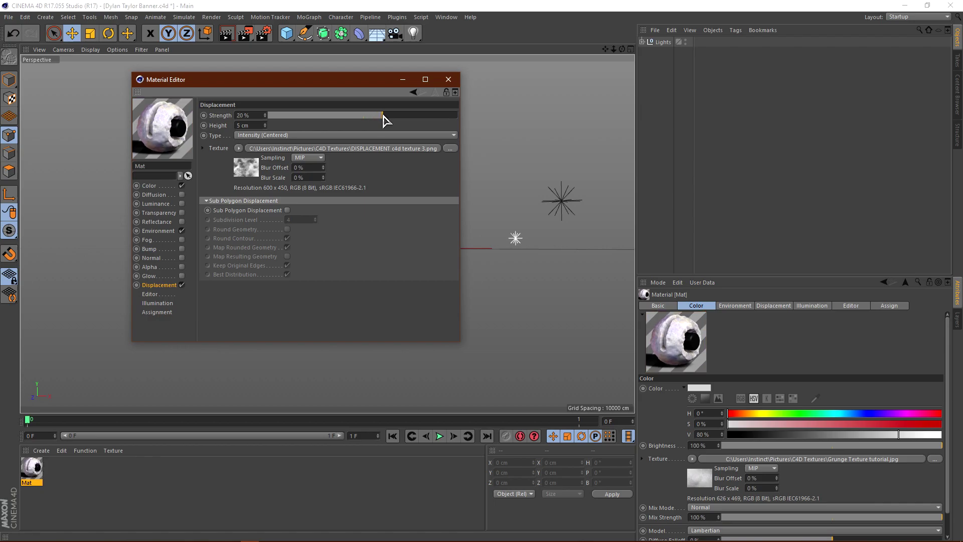
drag(383, 115, 370, 115)
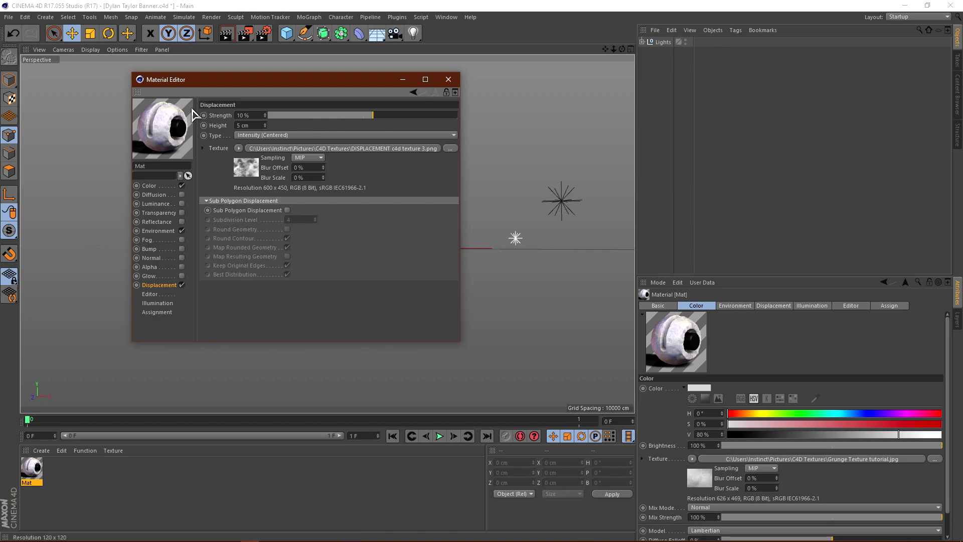
drag(270, 81, 240, 85)
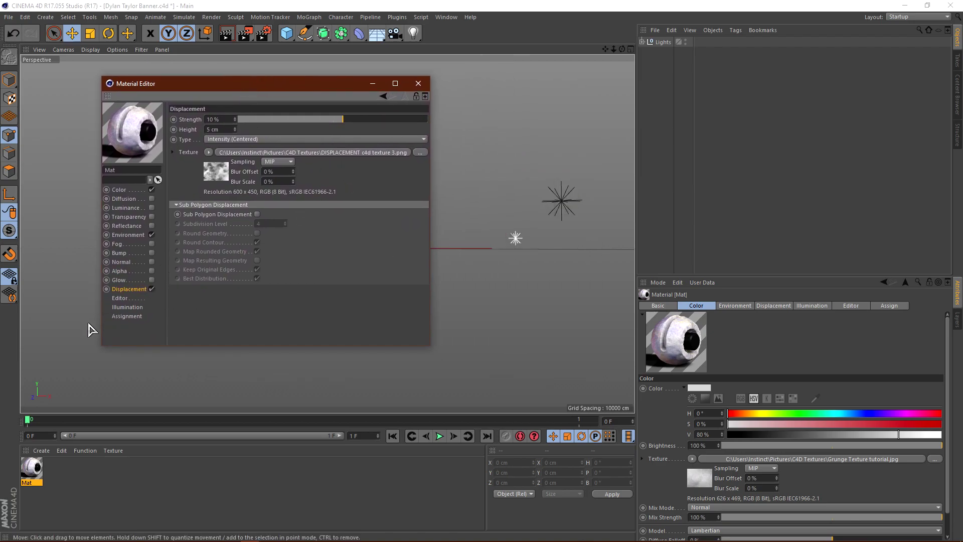
click(418, 83)
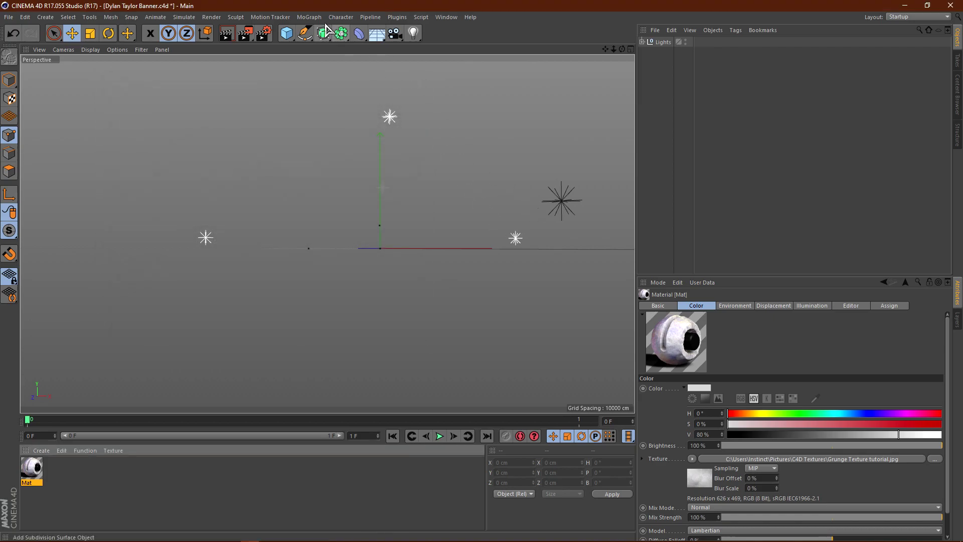
Step: Add a MoText object and move it along the X axis to centre the text in the scene
click(309, 17)
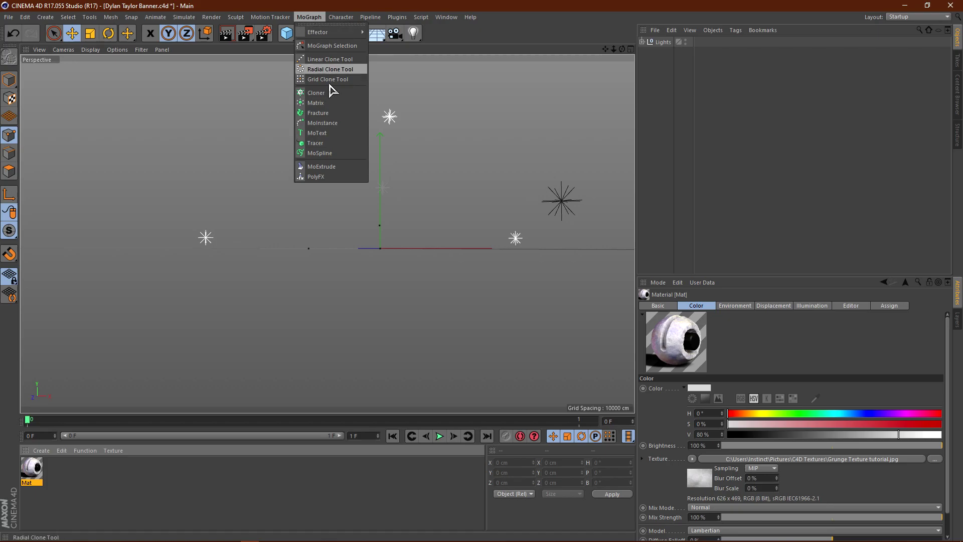
click(335, 133)
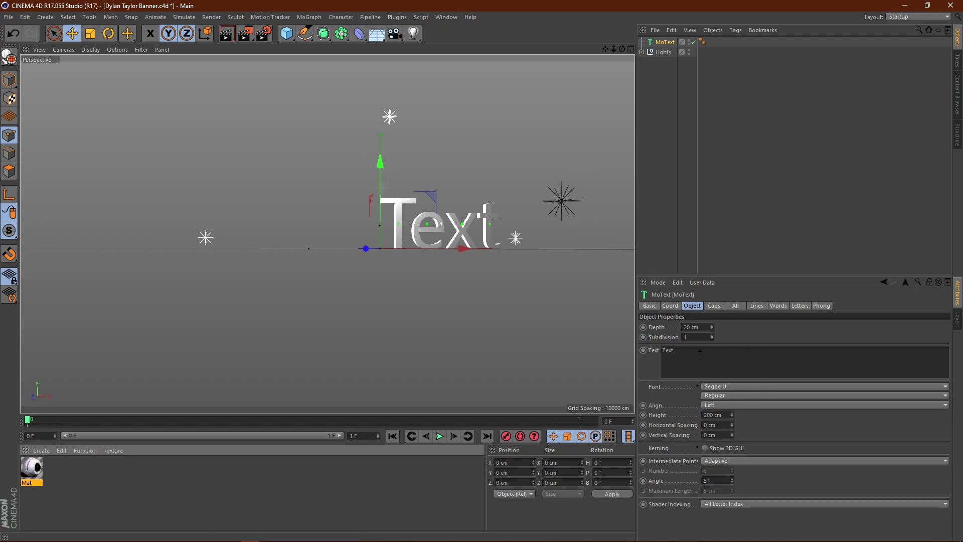
drag(466, 247, 399, 258)
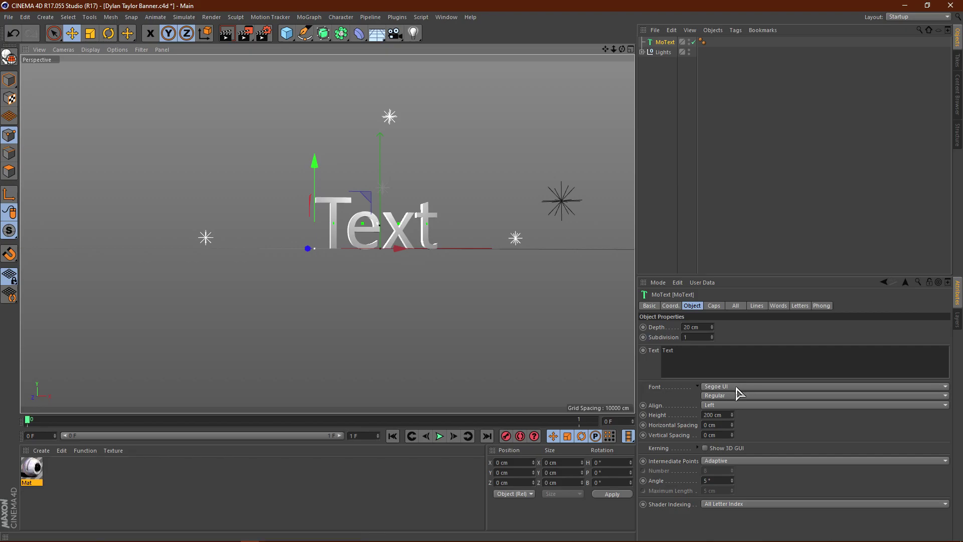
Step: Set the MoText font to PRIMETIME
click(825, 386)
scroll(772, 281, up, 9)
scroll(775, 257, up, 12)
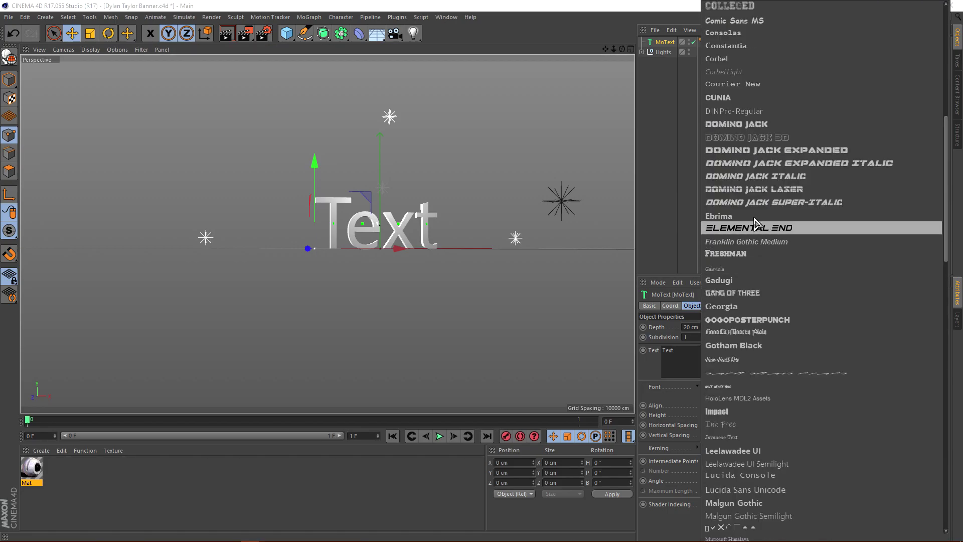
scroll(760, 258, down, 18)
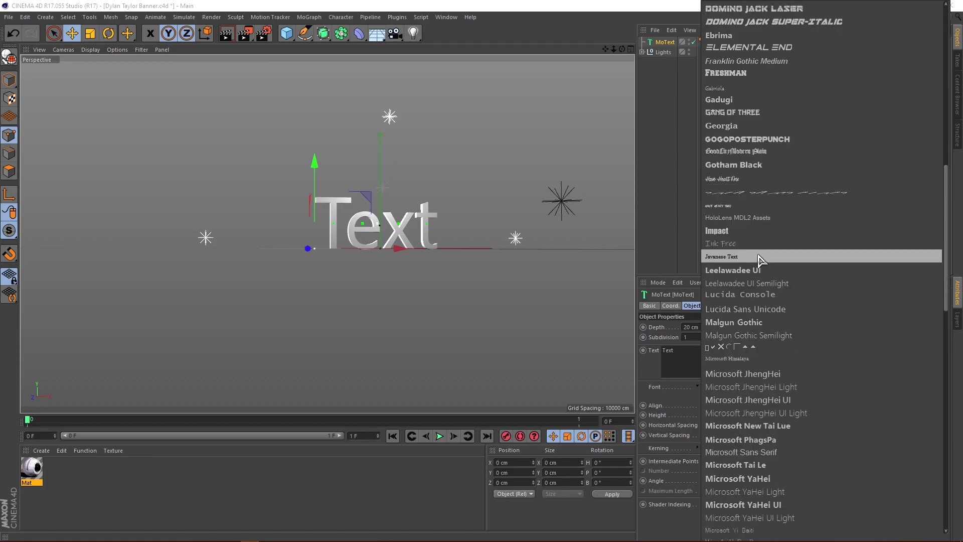
scroll(760, 260, down, 6)
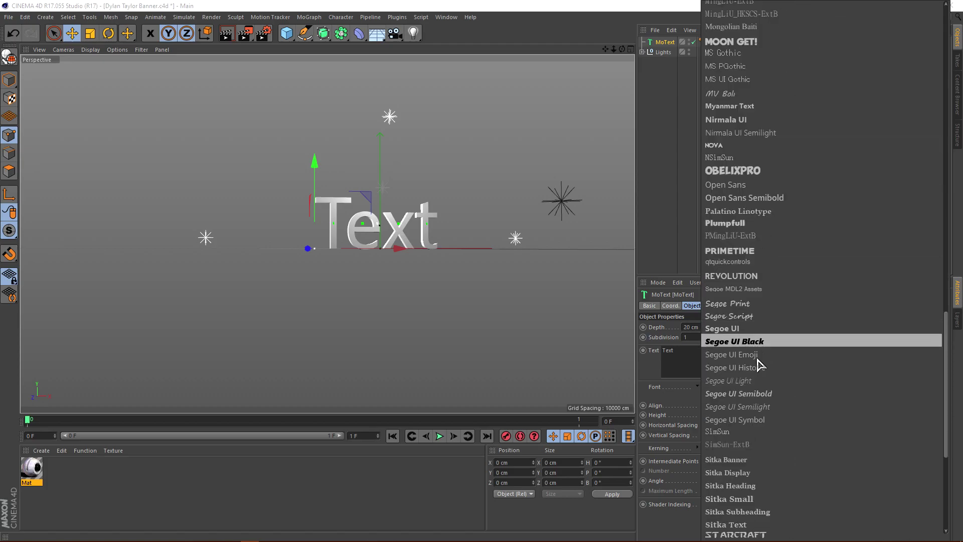
click(754, 250)
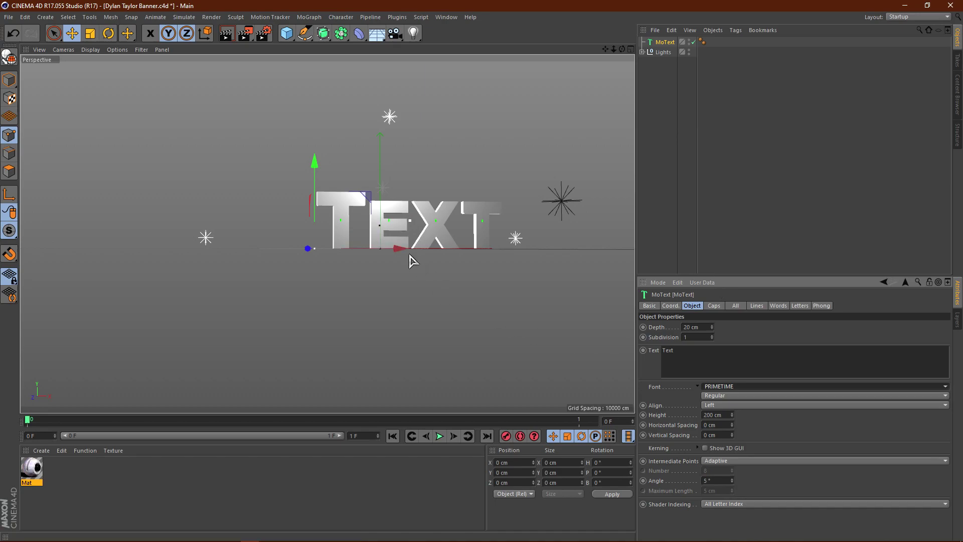
Step: Change the MoText wording to TEXT in capitals and move the object along the X axis to recentre it
double_click(665, 351)
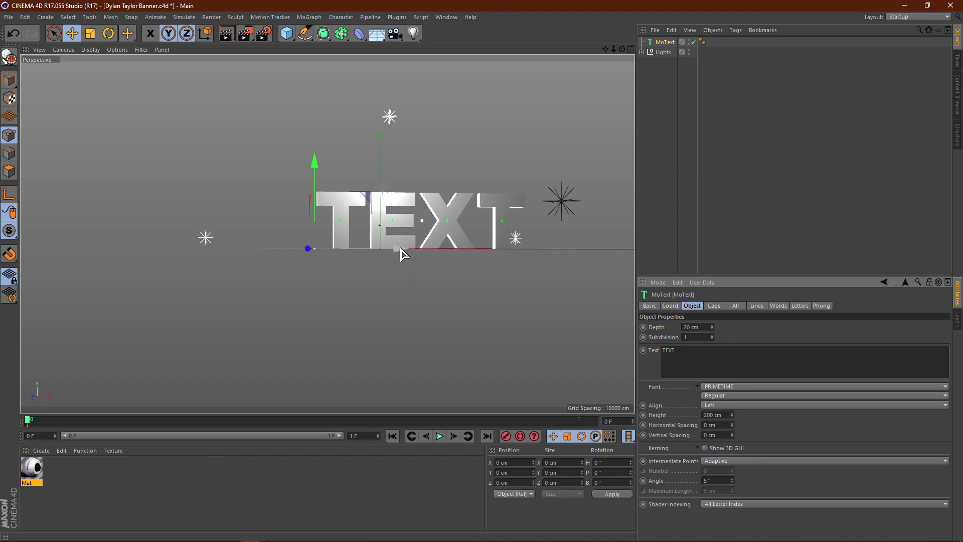
drag(401, 248, 364, 249)
scroll(379, 232, up, 3)
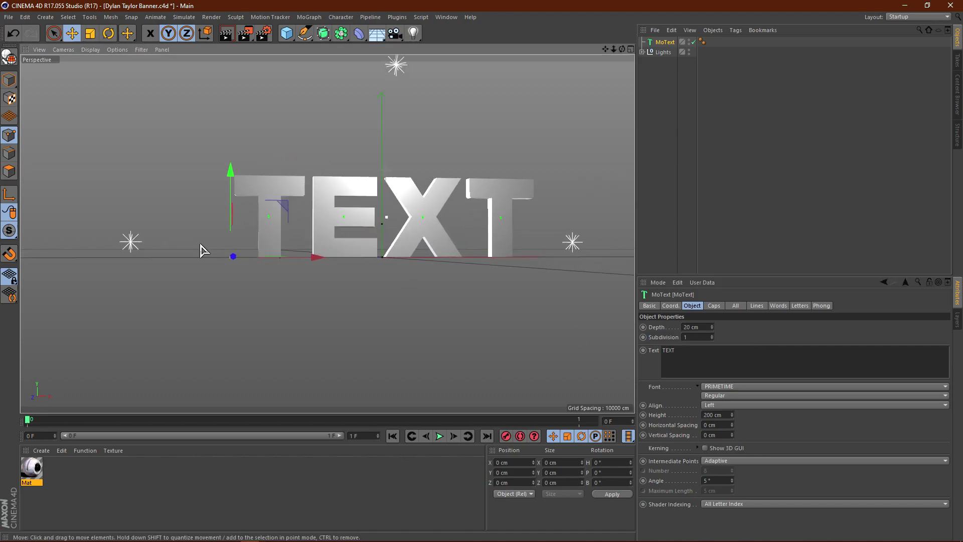
scroll(409, 216, up, 1)
Step: Apply the Mat material to the MoText with Cubic projection and Seamless enabled, and render the view
drag(32, 469, 52, 467)
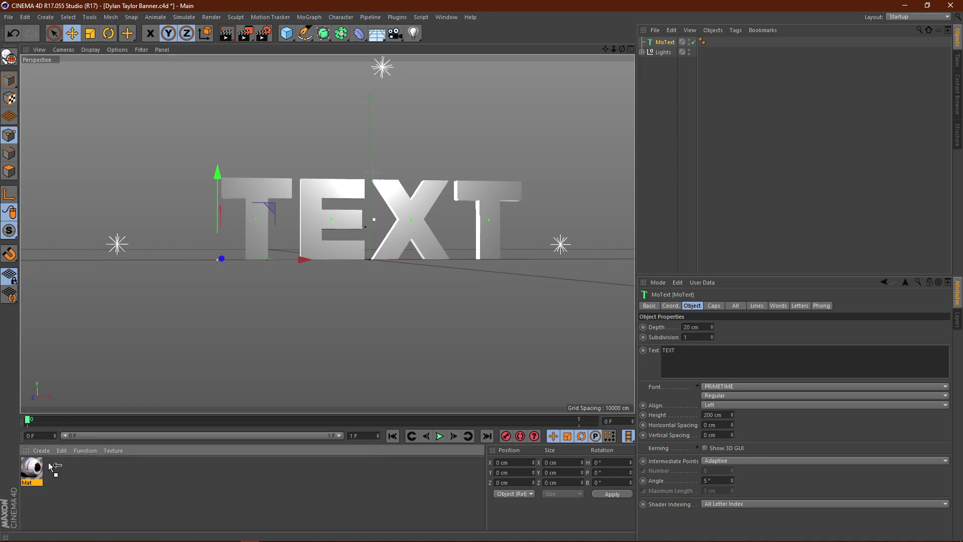
drag(666, 12, 663, 43)
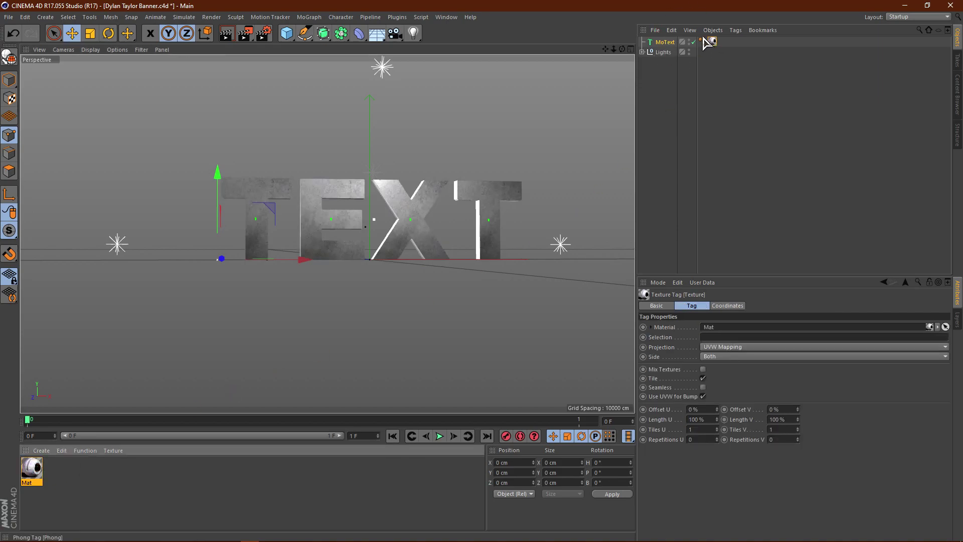
click(718, 347)
click(718, 392)
click(703, 387)
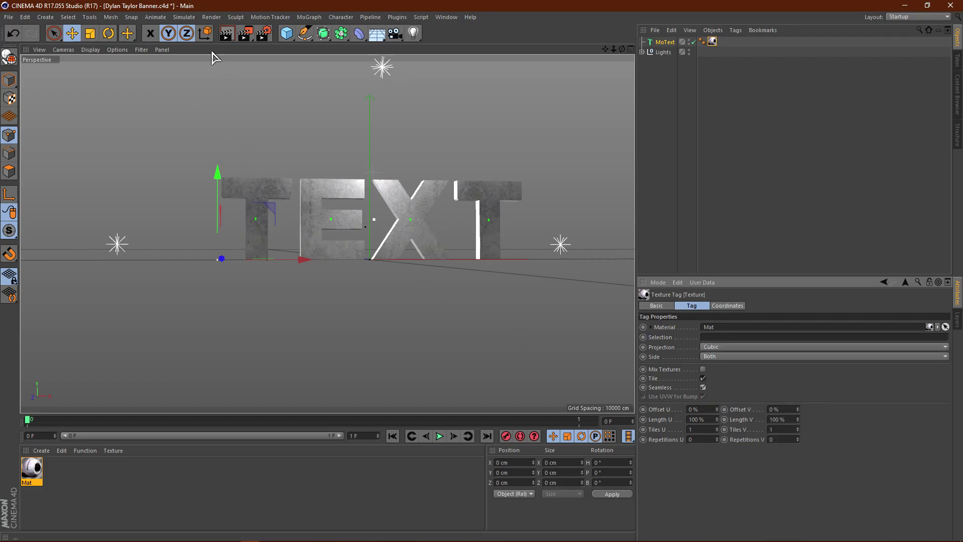
click(227, 37)
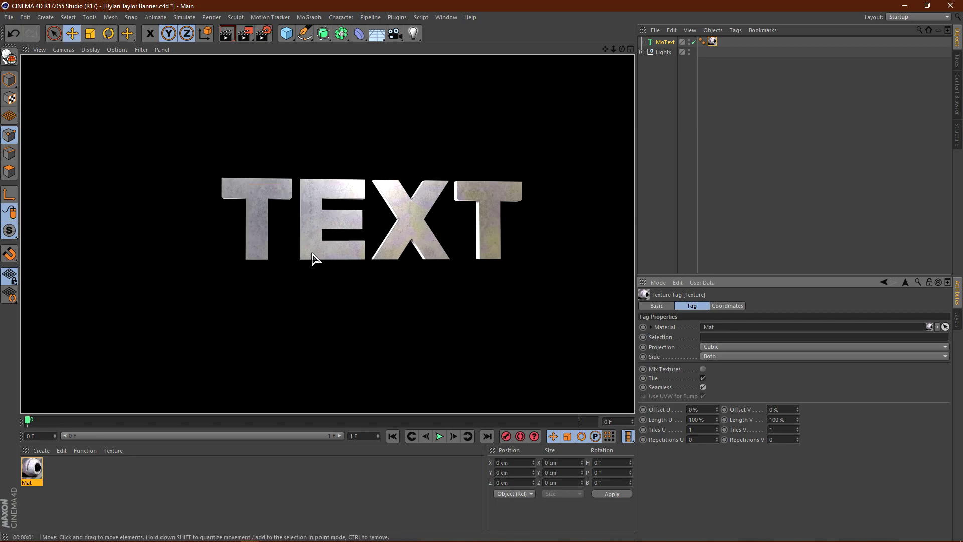
Step: Disable the Environment channel of the Mat material and render the view again
double_click(32, 468)
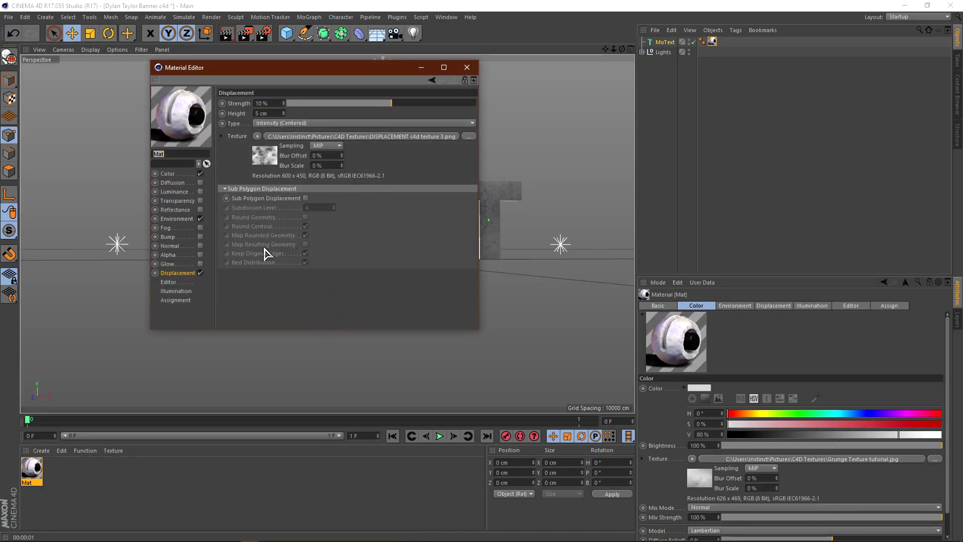
click(200, 219)
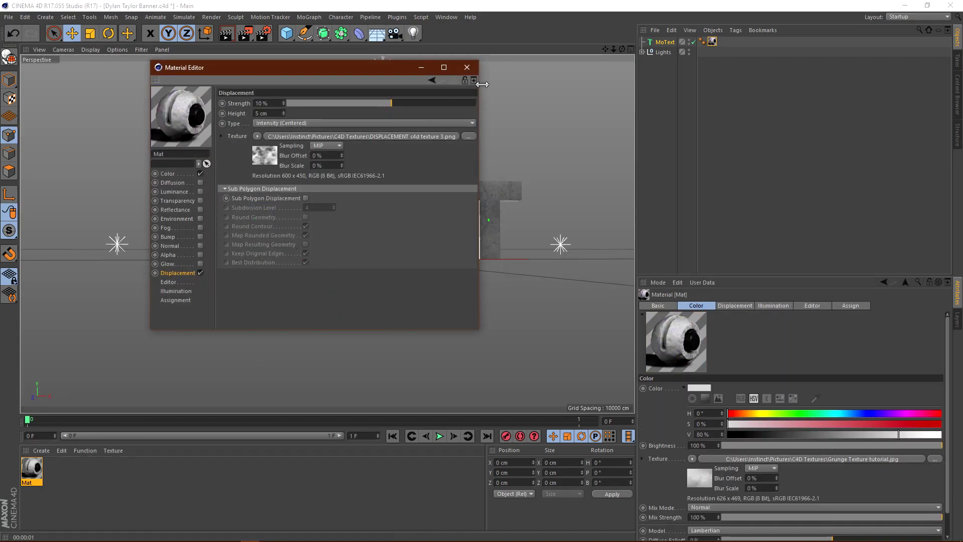
click(466, 67)
click(227, 34)
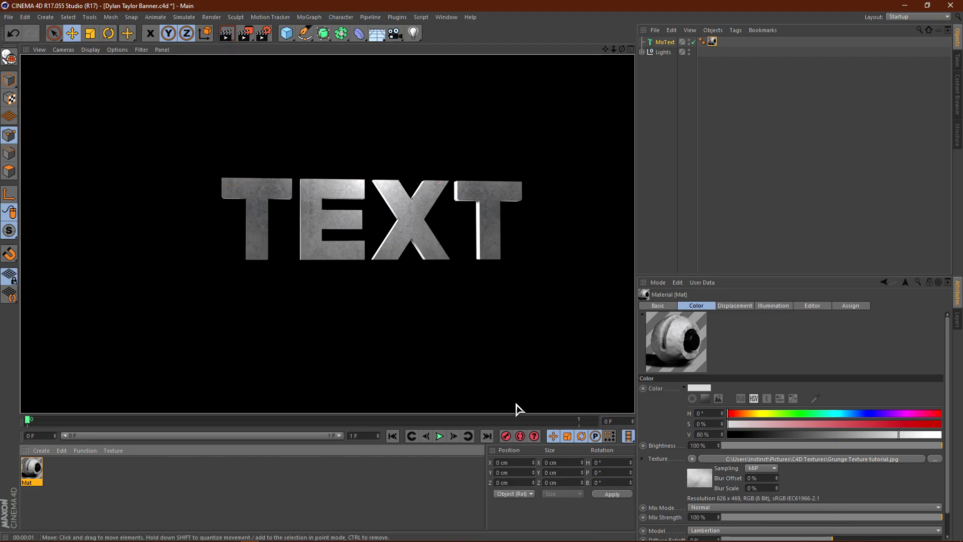